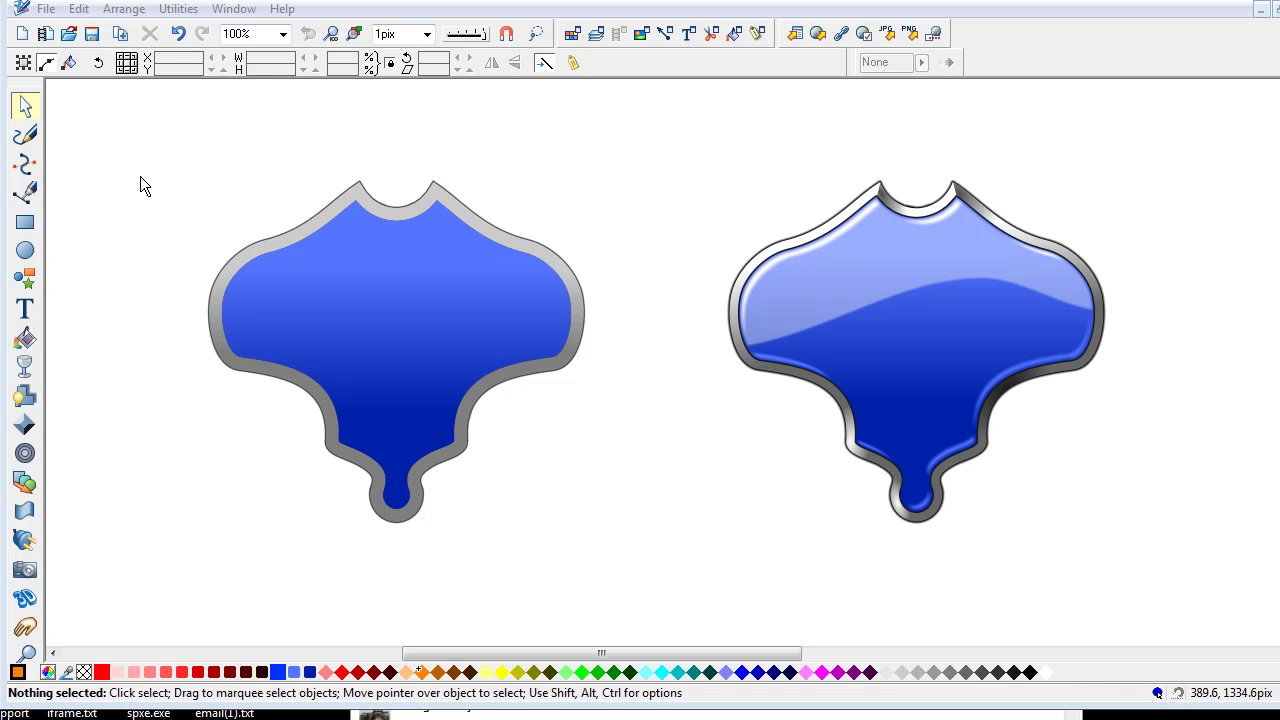
- Select the left tile's inner blue gradient shape, check its layer, and fill it solid red
click(330, 266)
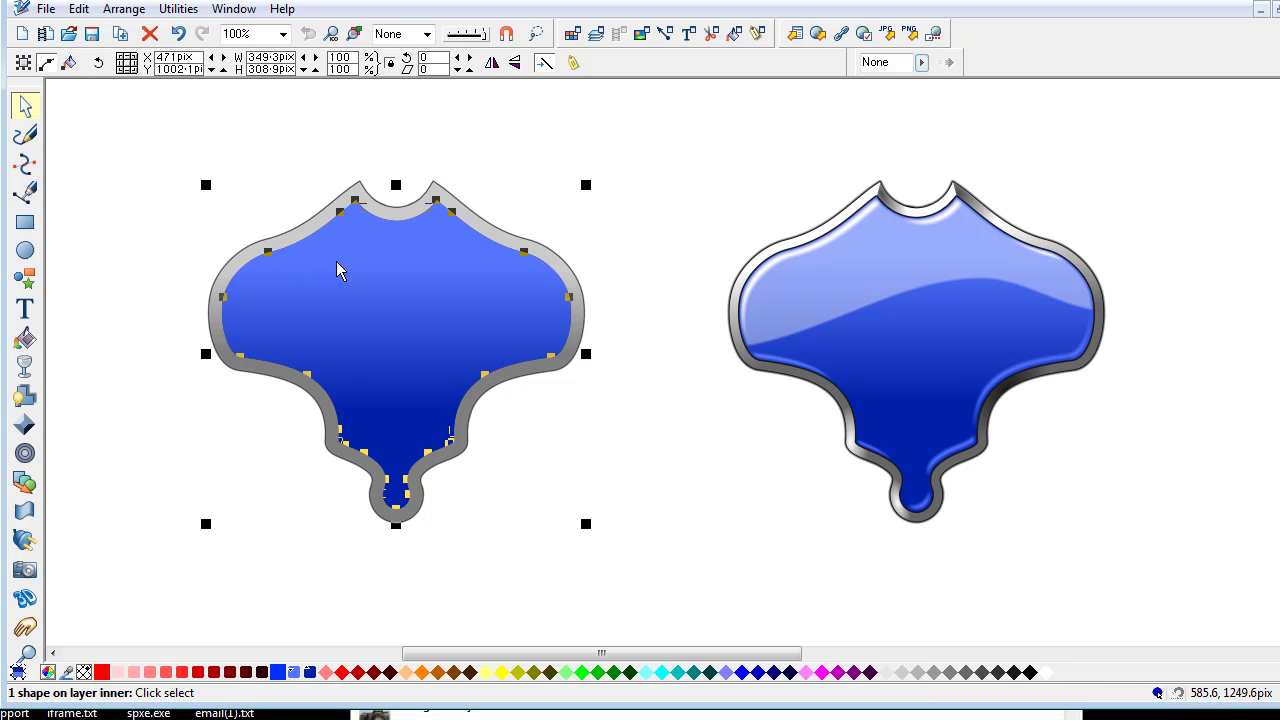
click(596, 36)
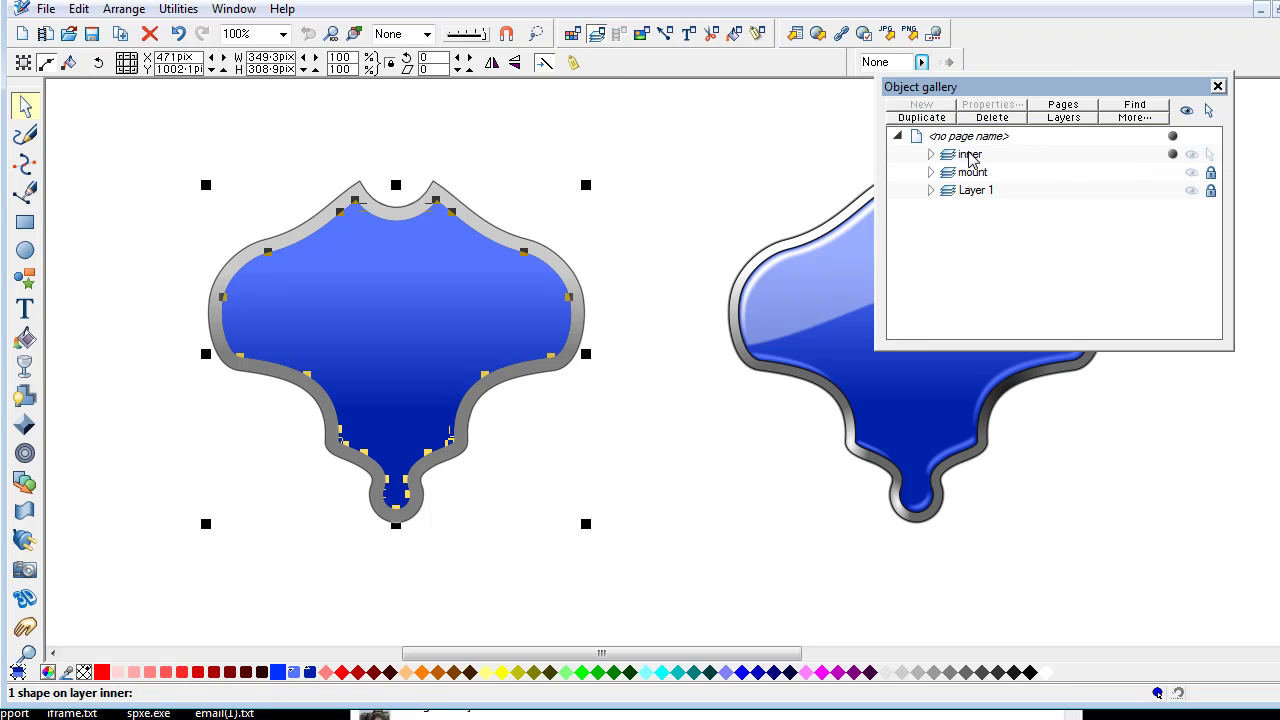
click(1218, 86)
click(636, 126)
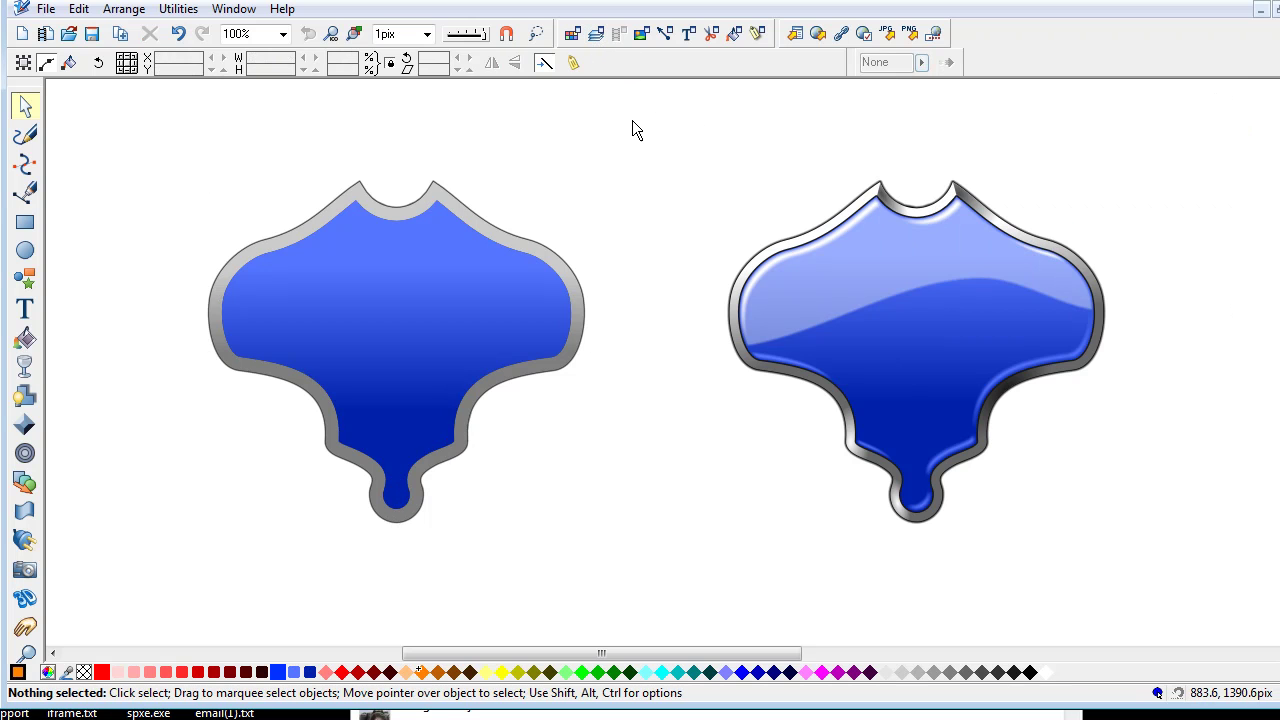
click(333, 238)
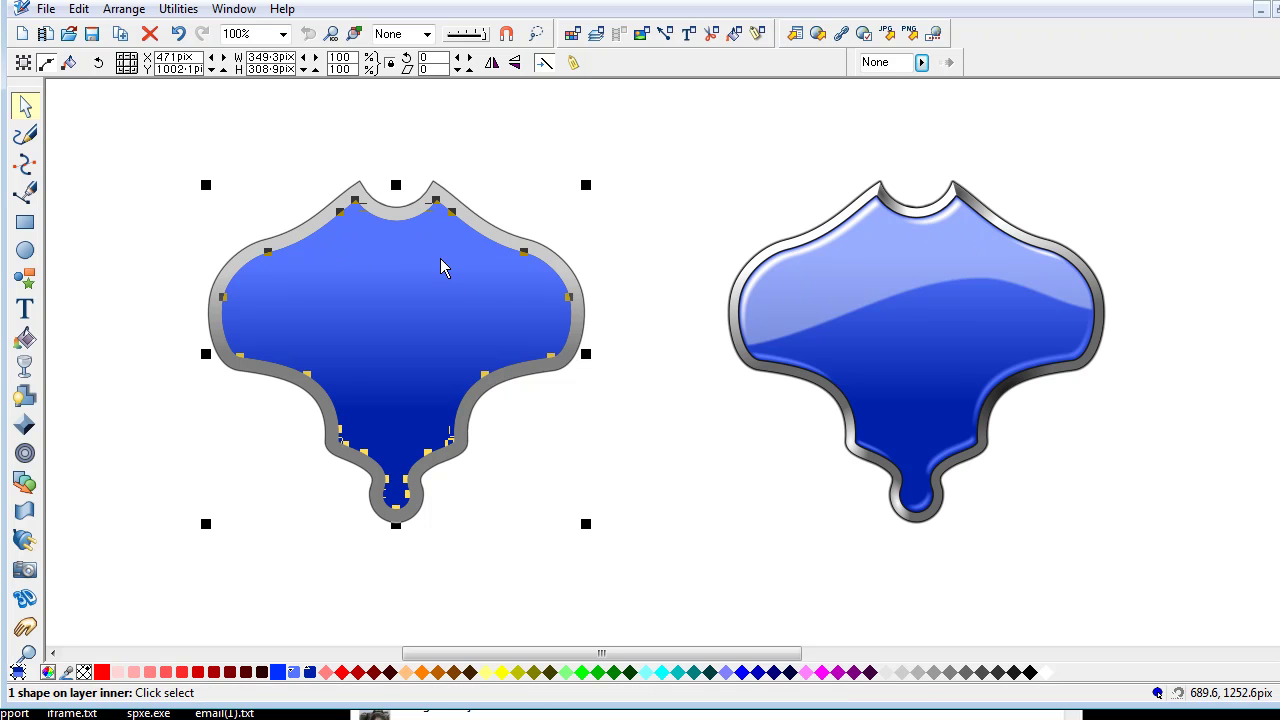
click(640, 157)
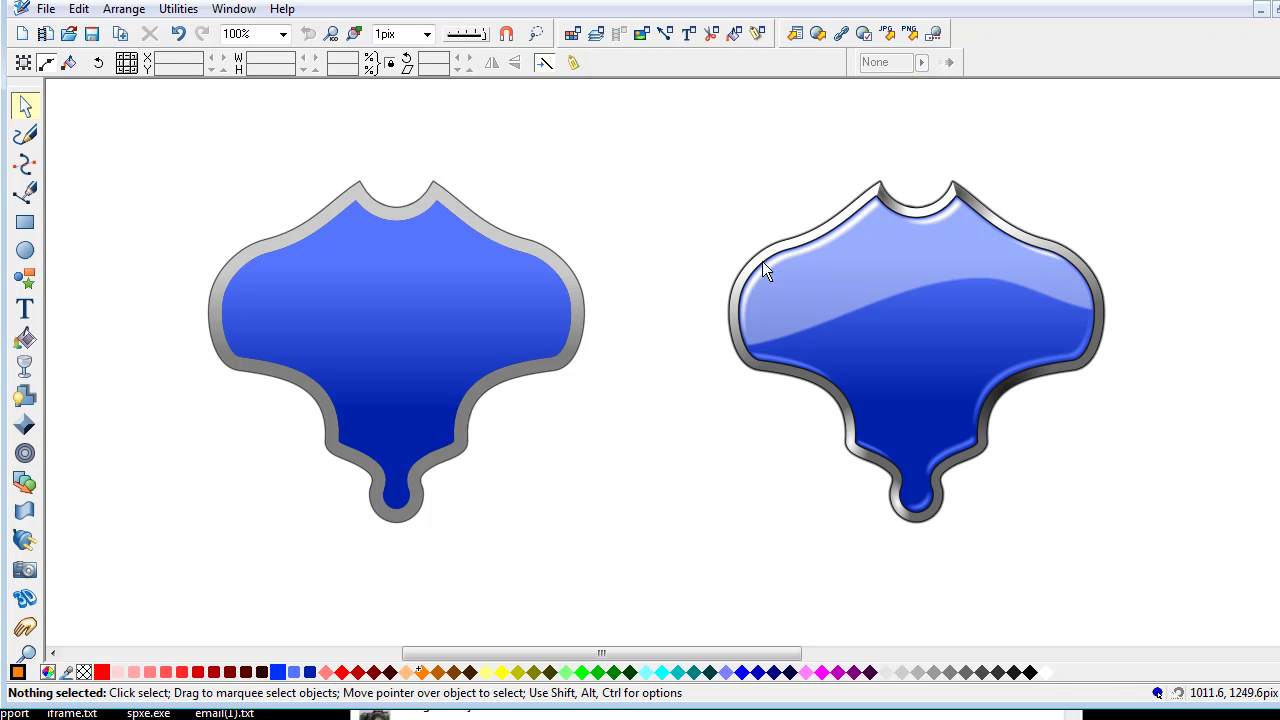
click(382, 295)
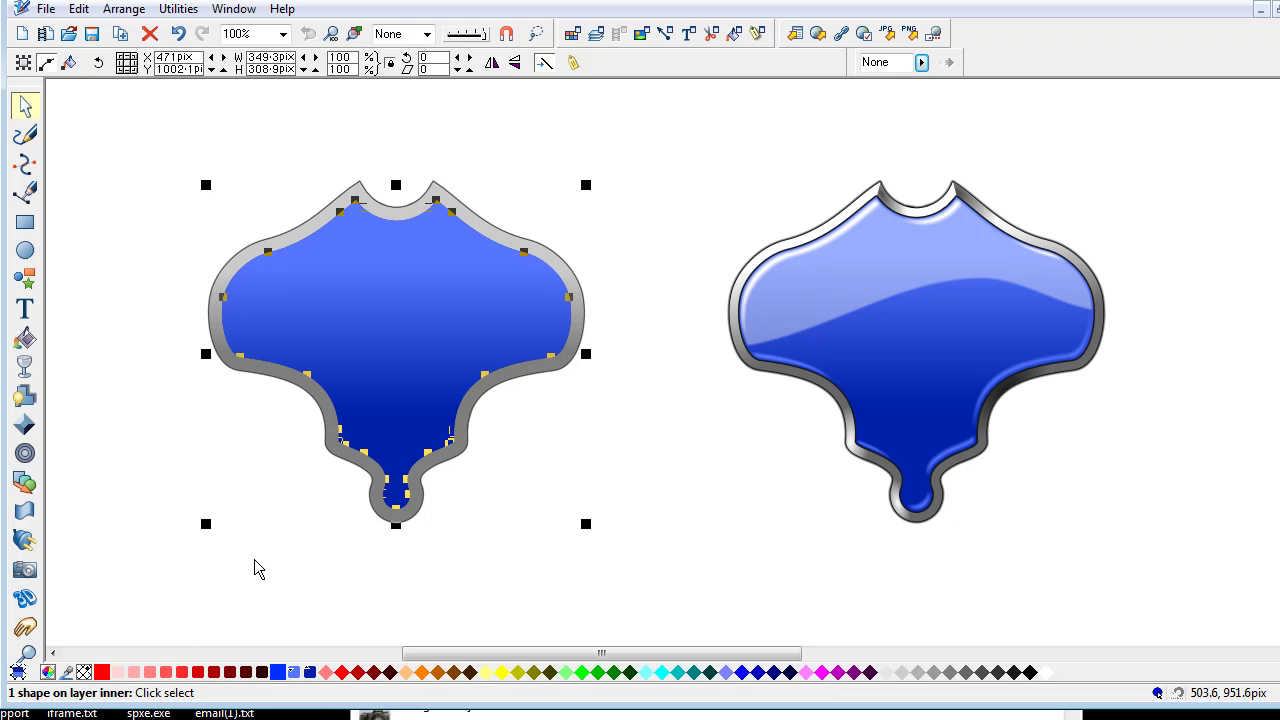
click(101, 672)
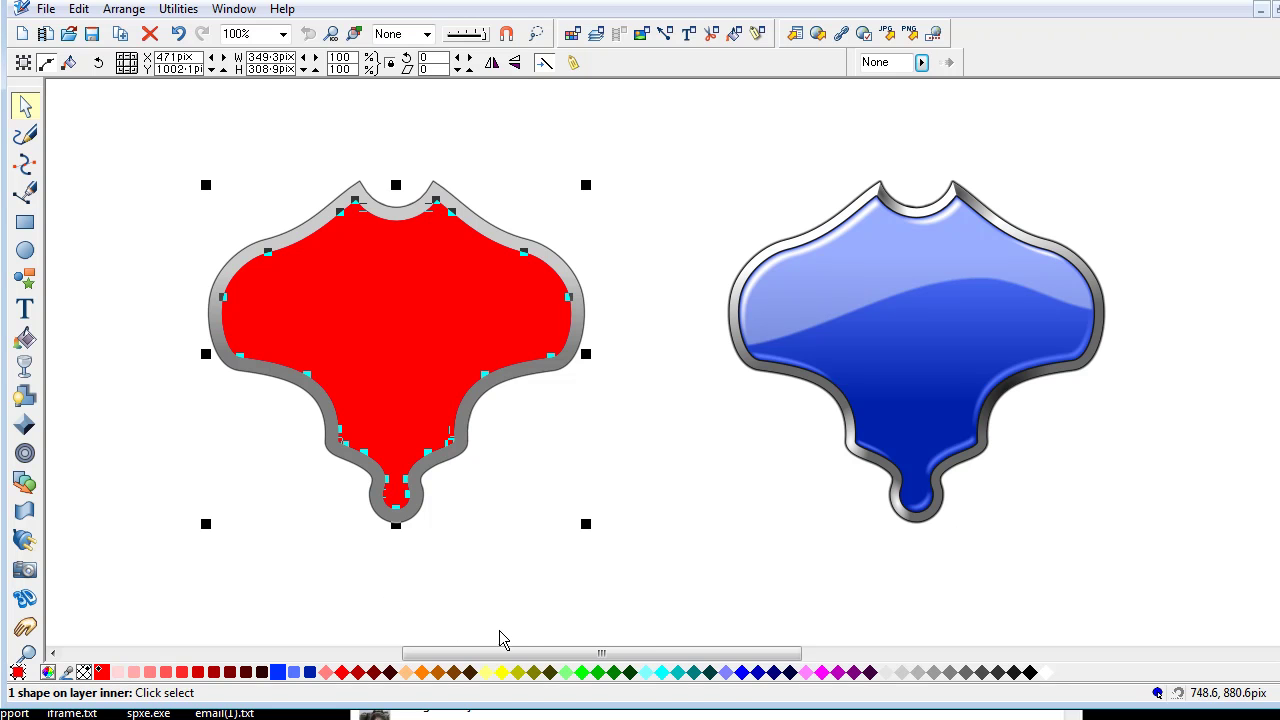
- Drop a green copy of the inner shape a few pixels down and right of the red original
click(588, 672)
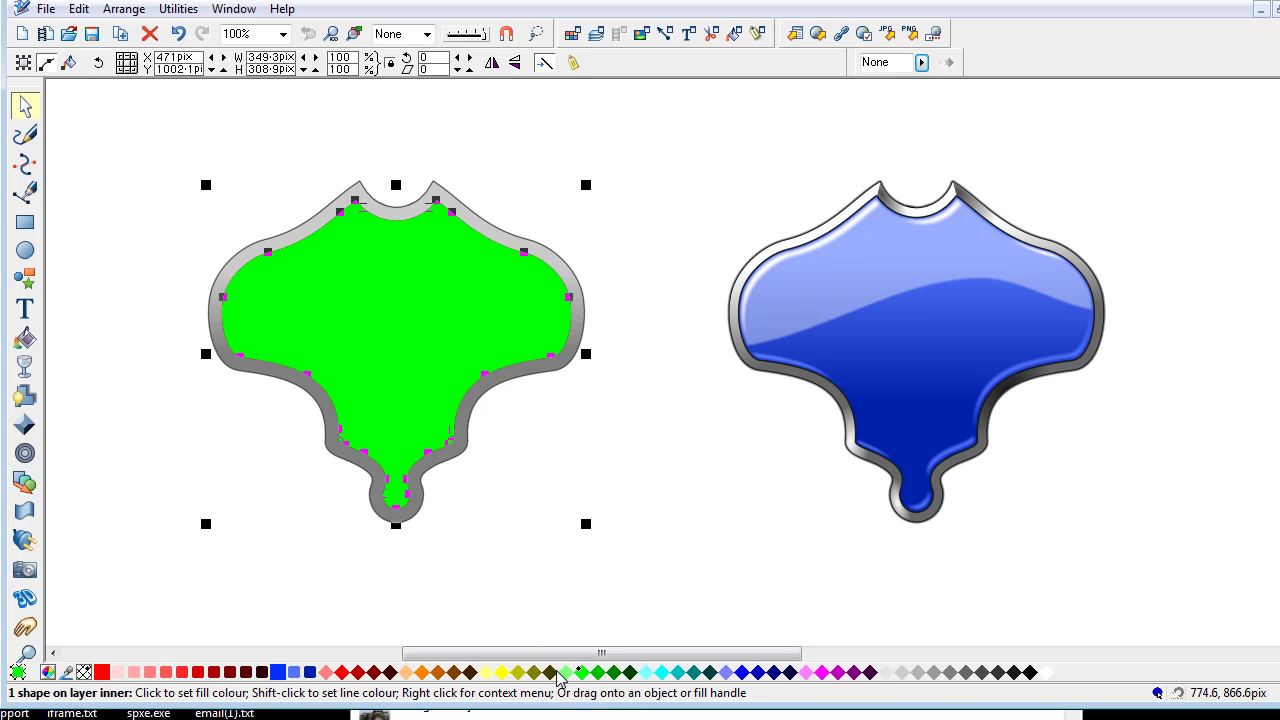
drag(388, 319, 393, 328)
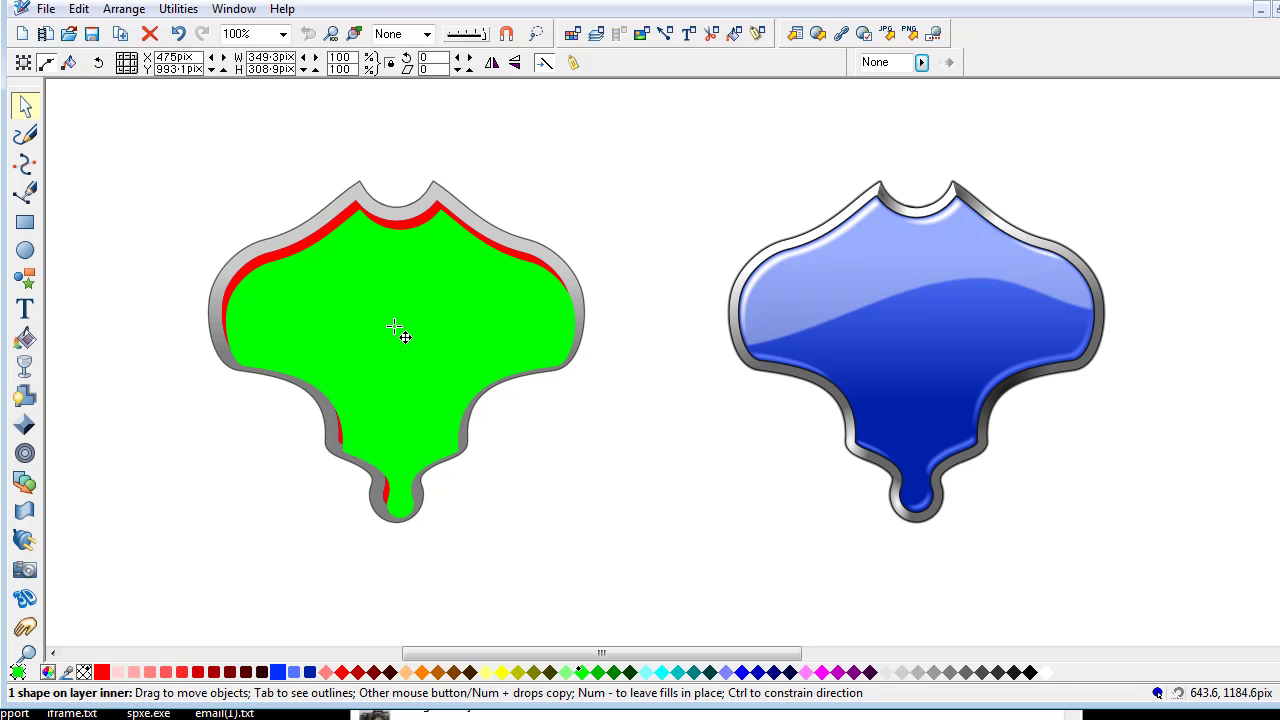
drag(394, 326, 396, 326)
drag(396, 327, 399, 333)
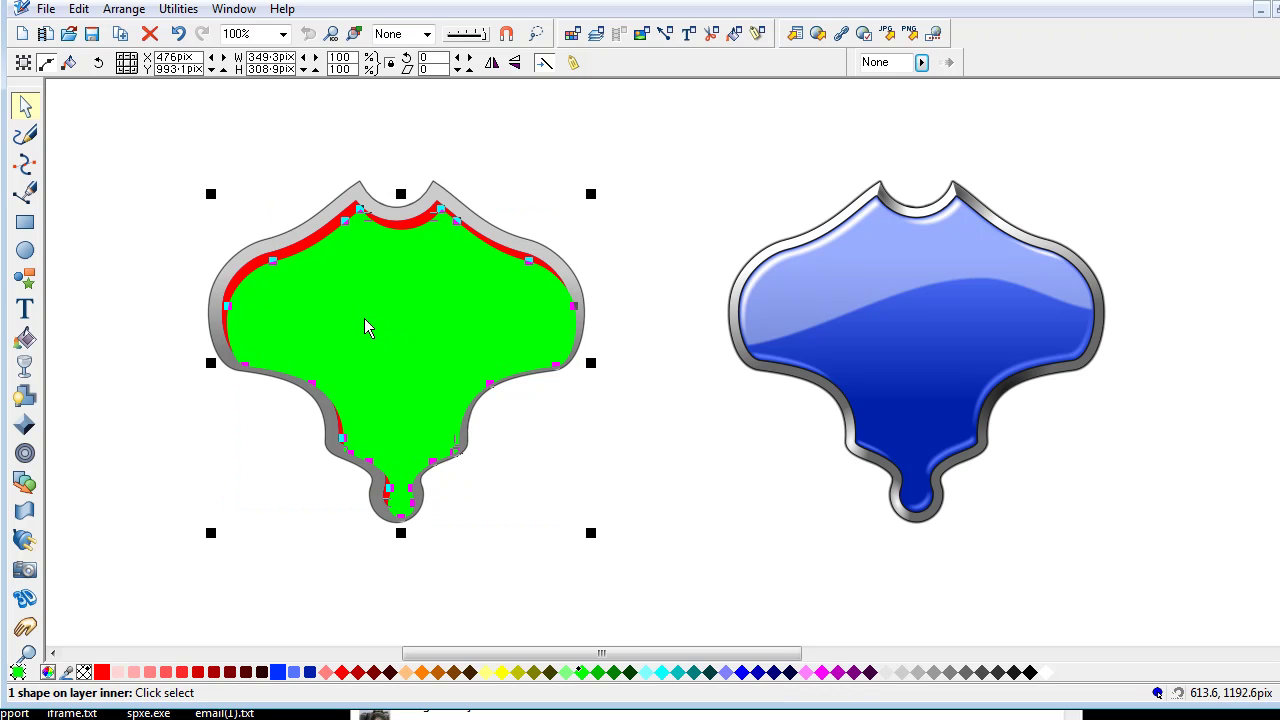
- Subtract the green shape from the red one with Combine Shapes > Subtract Shapes
shift+click(326, 242)
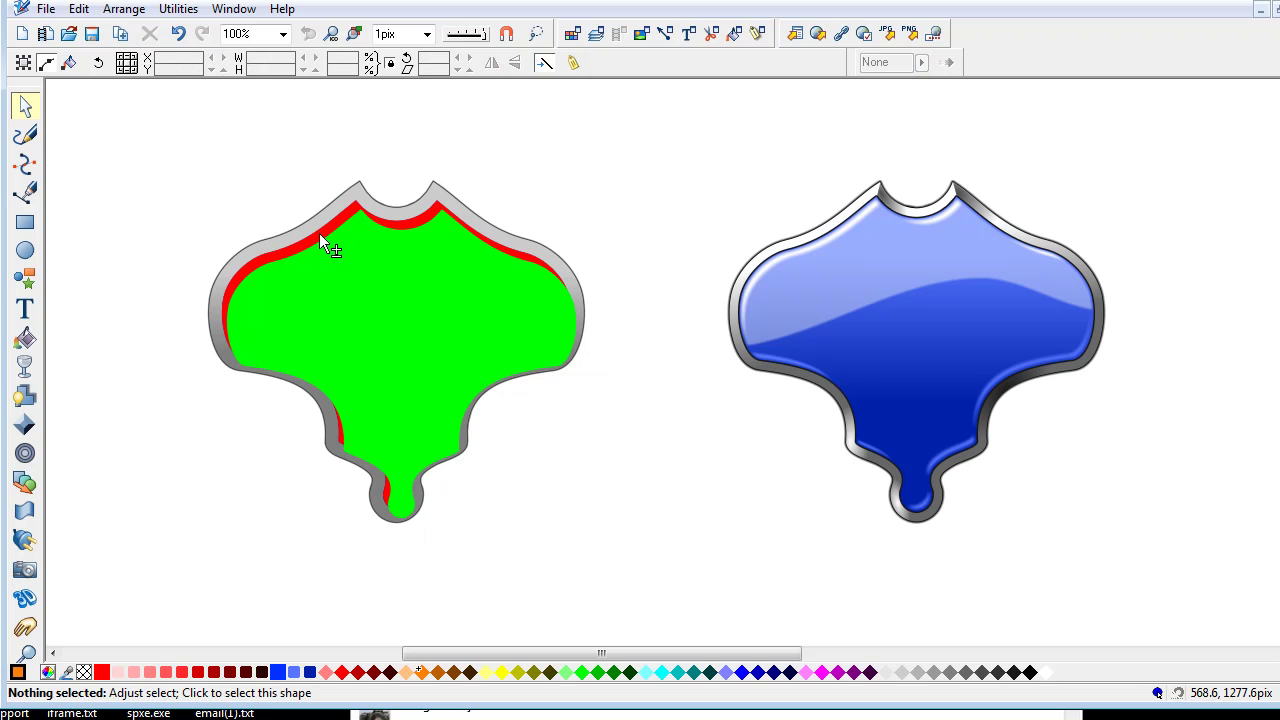
click(320, 240)
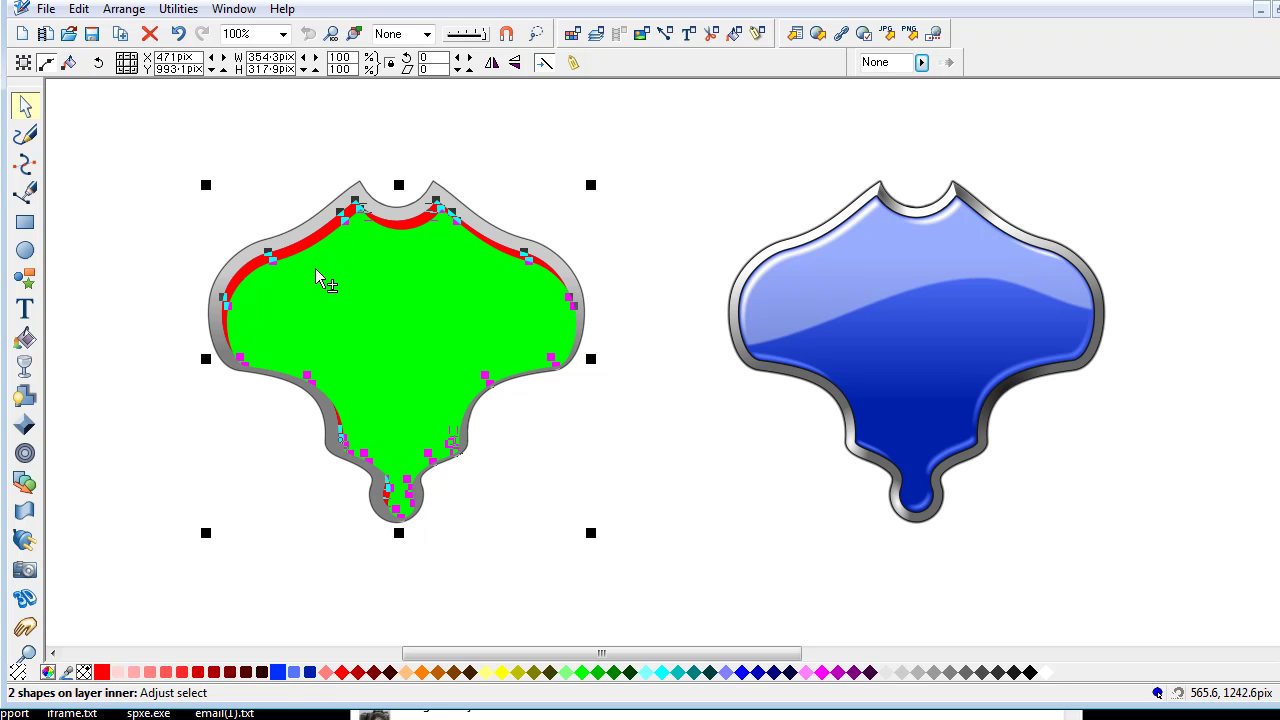
click(124, 8)
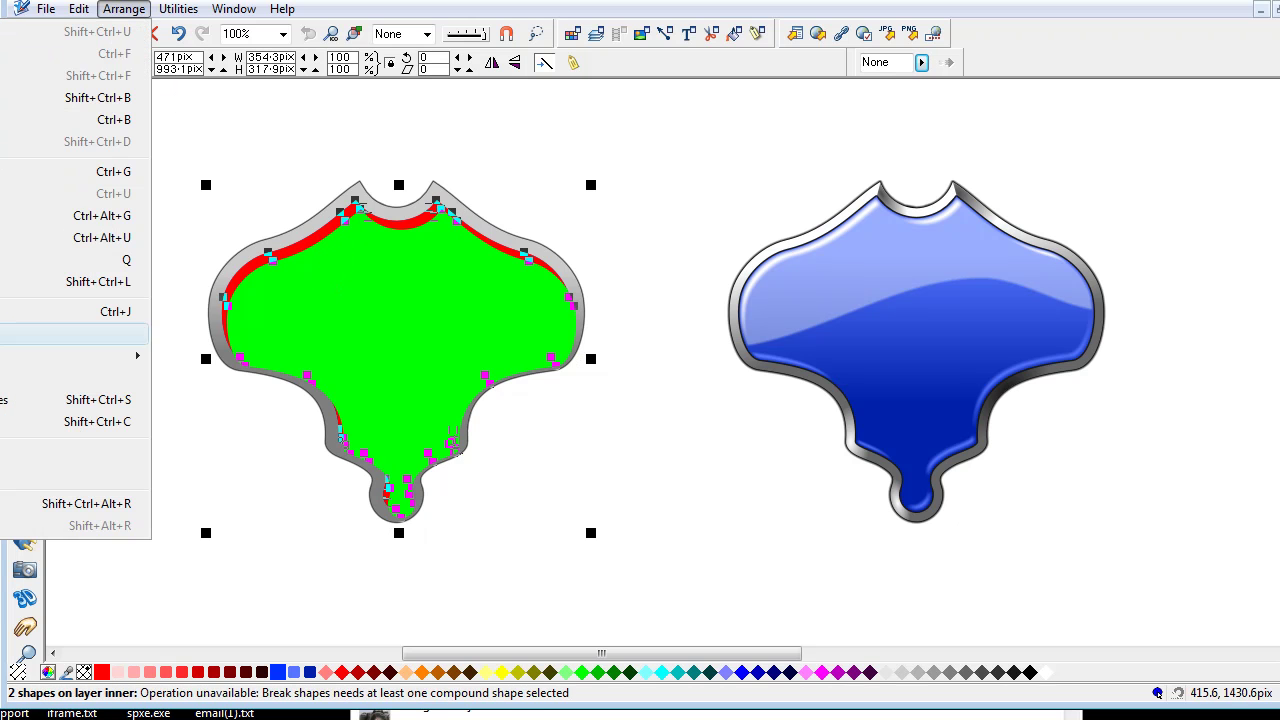
mouse_move(120, 355)
click(187, 381)
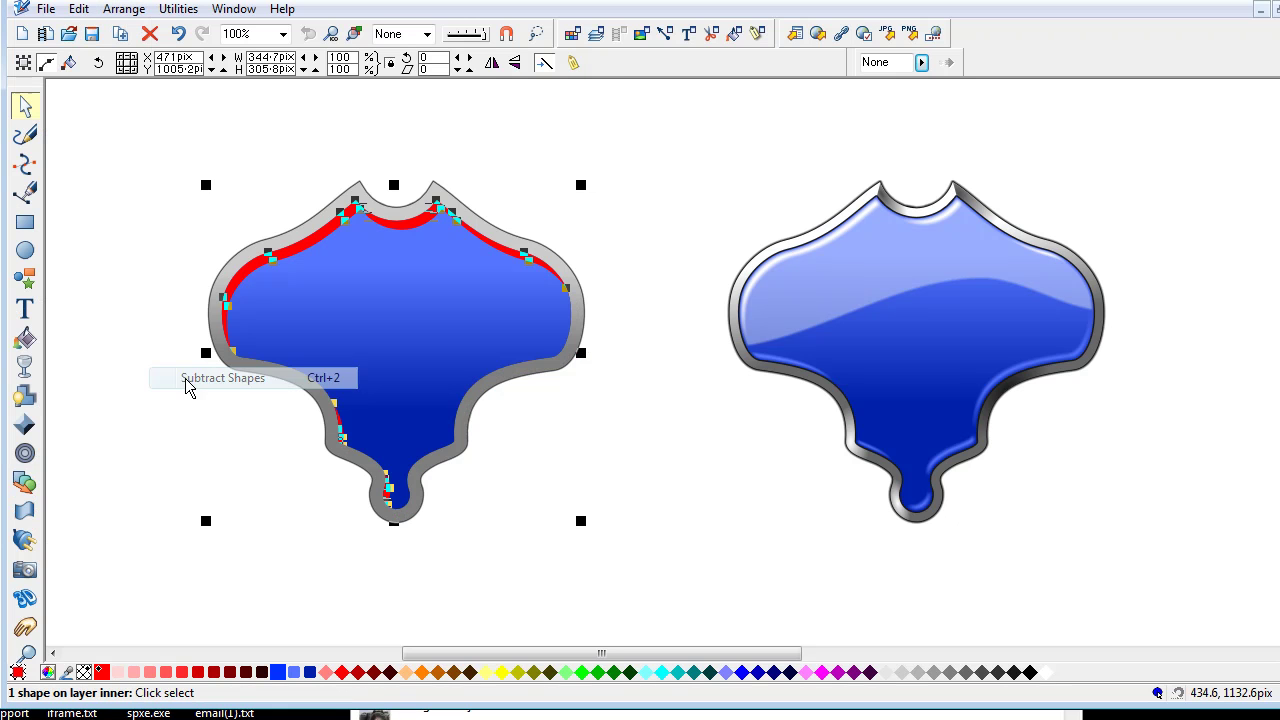
- Colour the leftover sliver white and break it into separate pieces
click(261, 158)
click(312, 253)
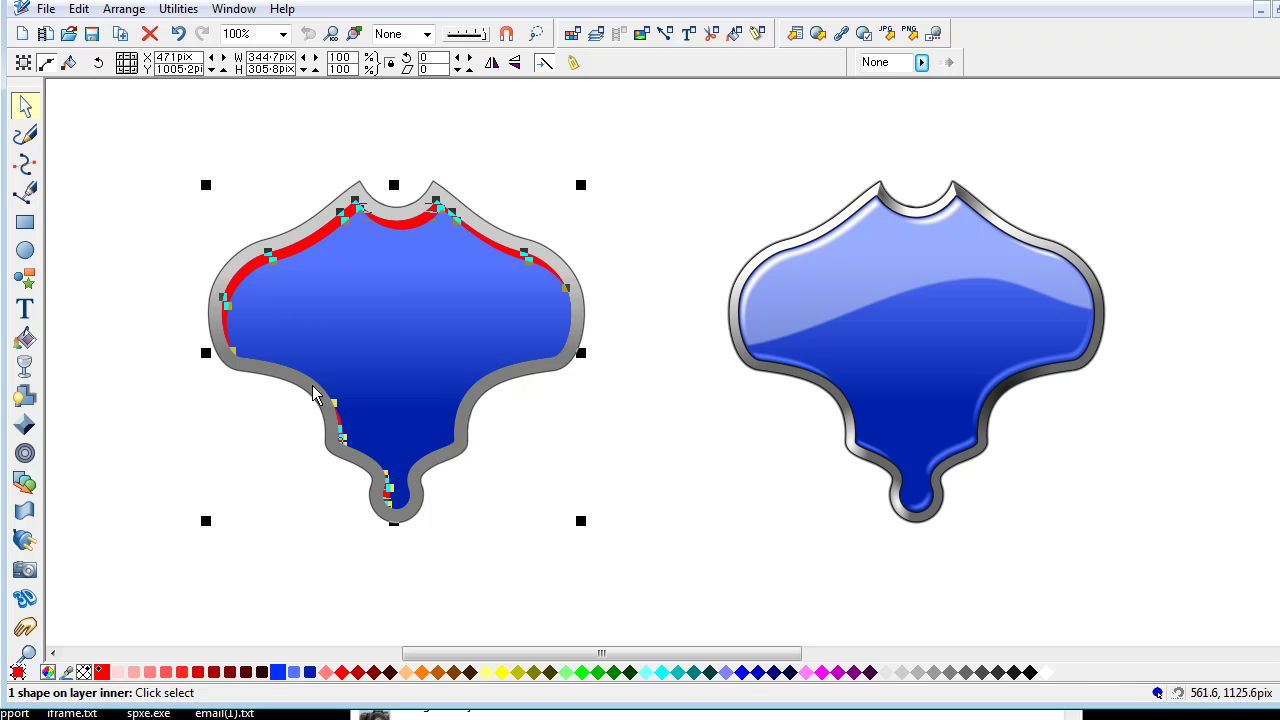
shift+click(1048, 678)
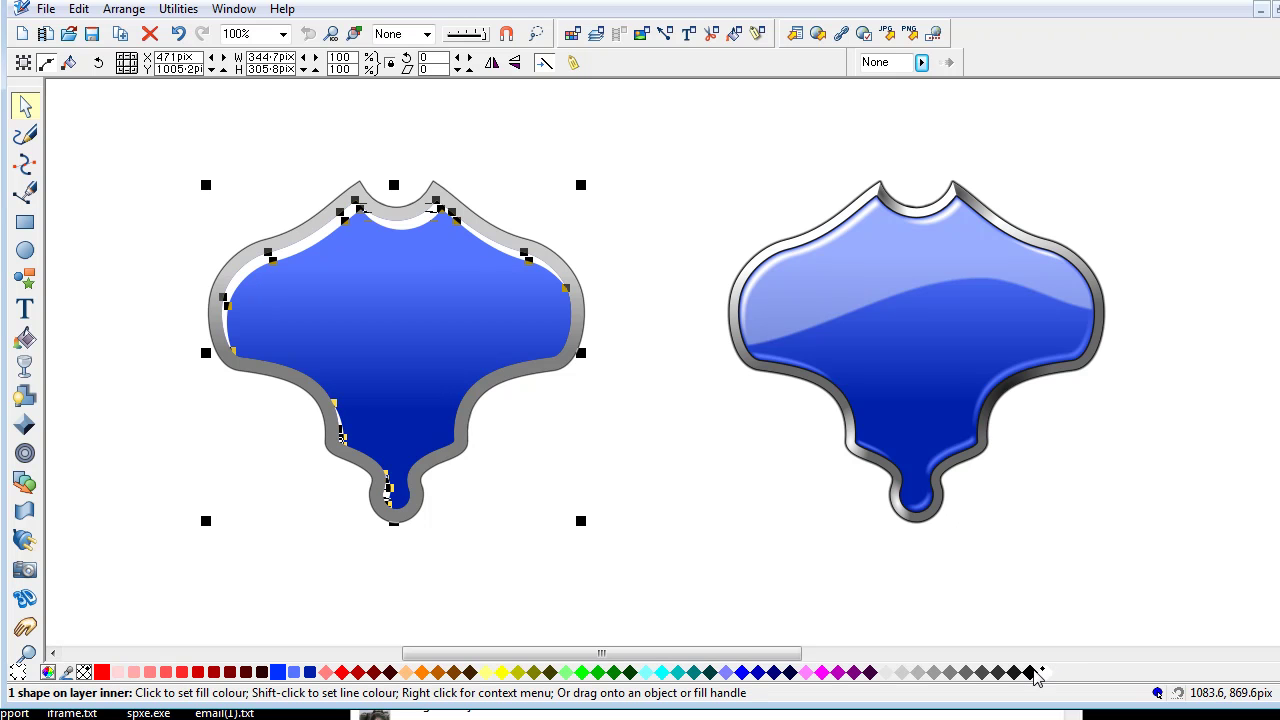
click(124, 9)
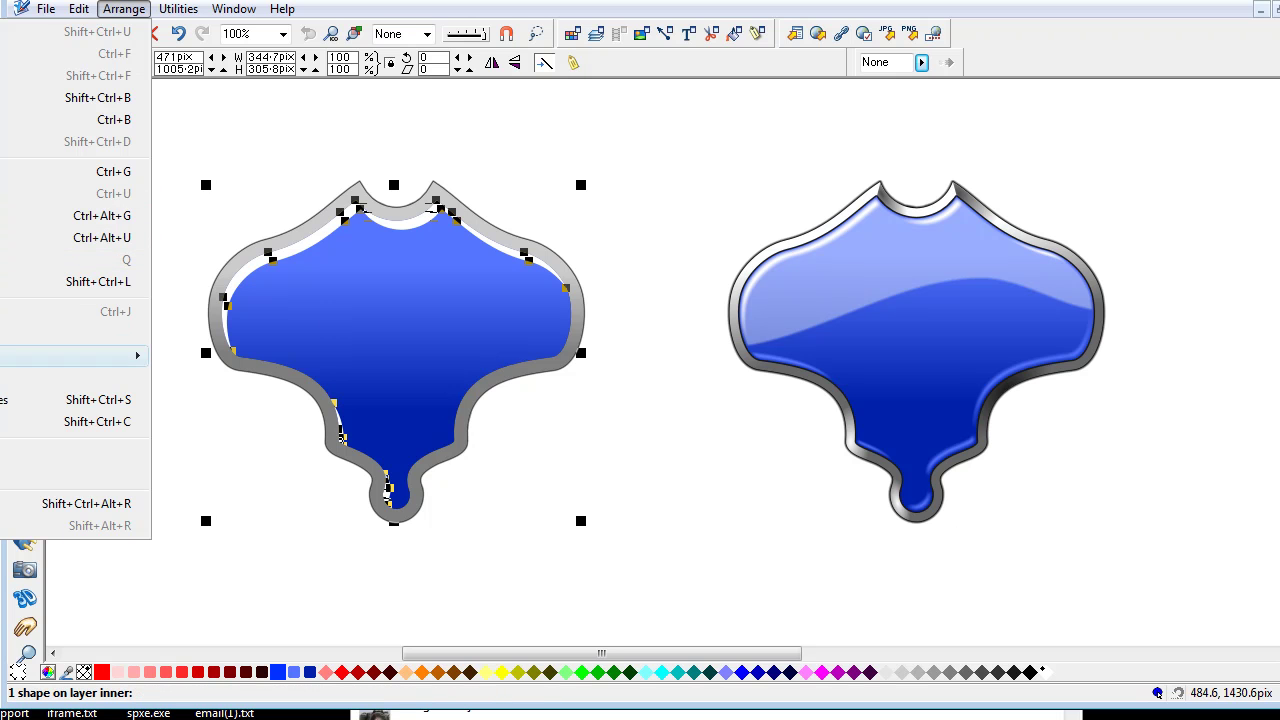
click(60, 333)
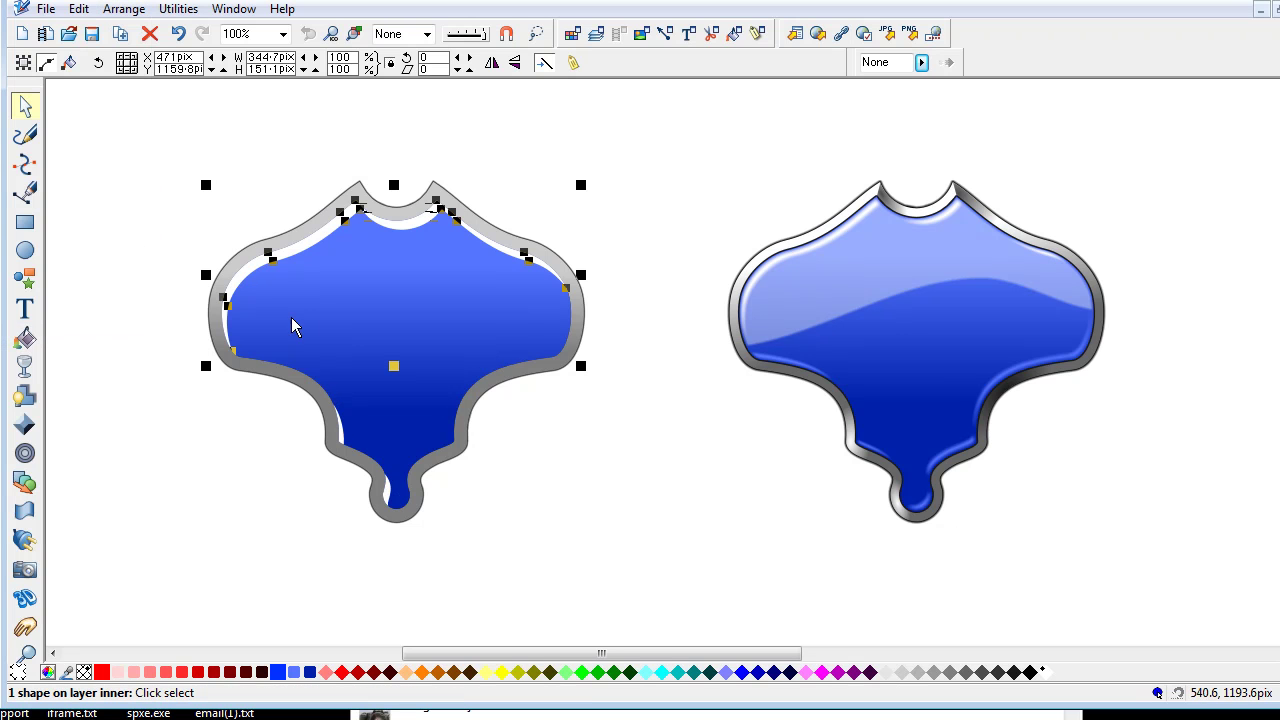
click(318, 153)
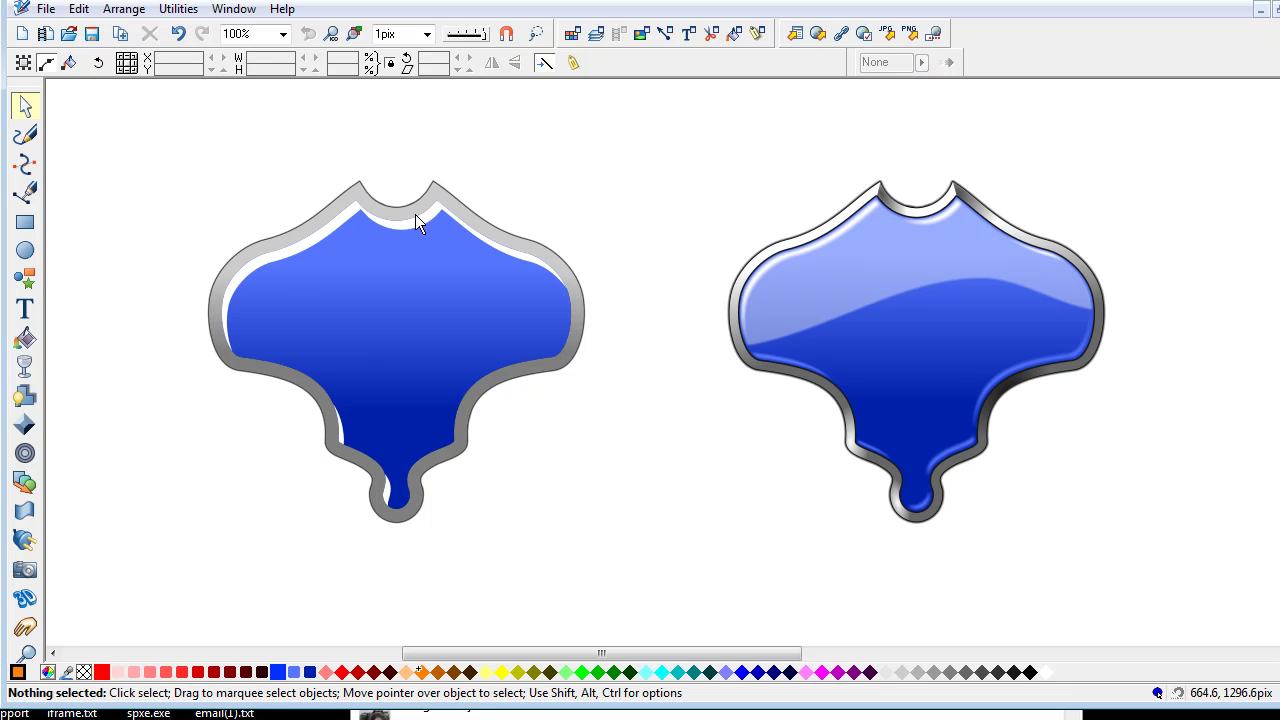
- Draw a straight line from above the tile's top notch down through its middle
click(25, 164)
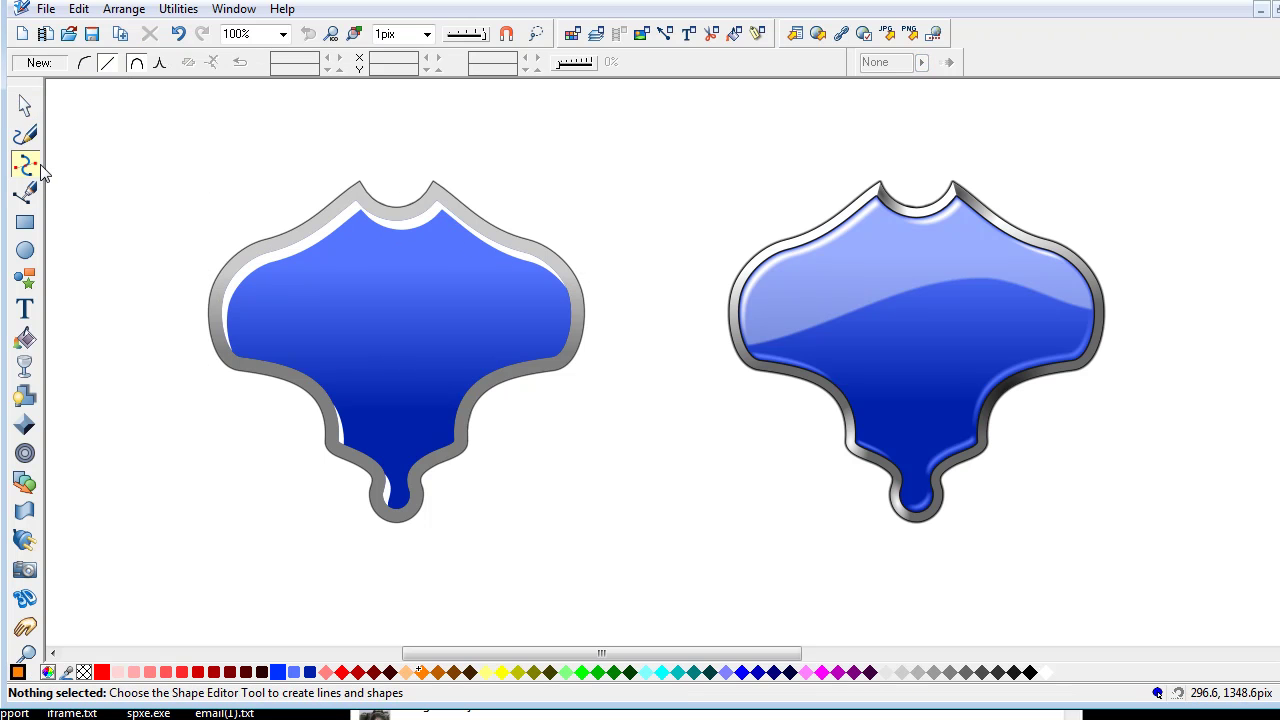
click(451, 134)
drag(440, 186, 435, 198)
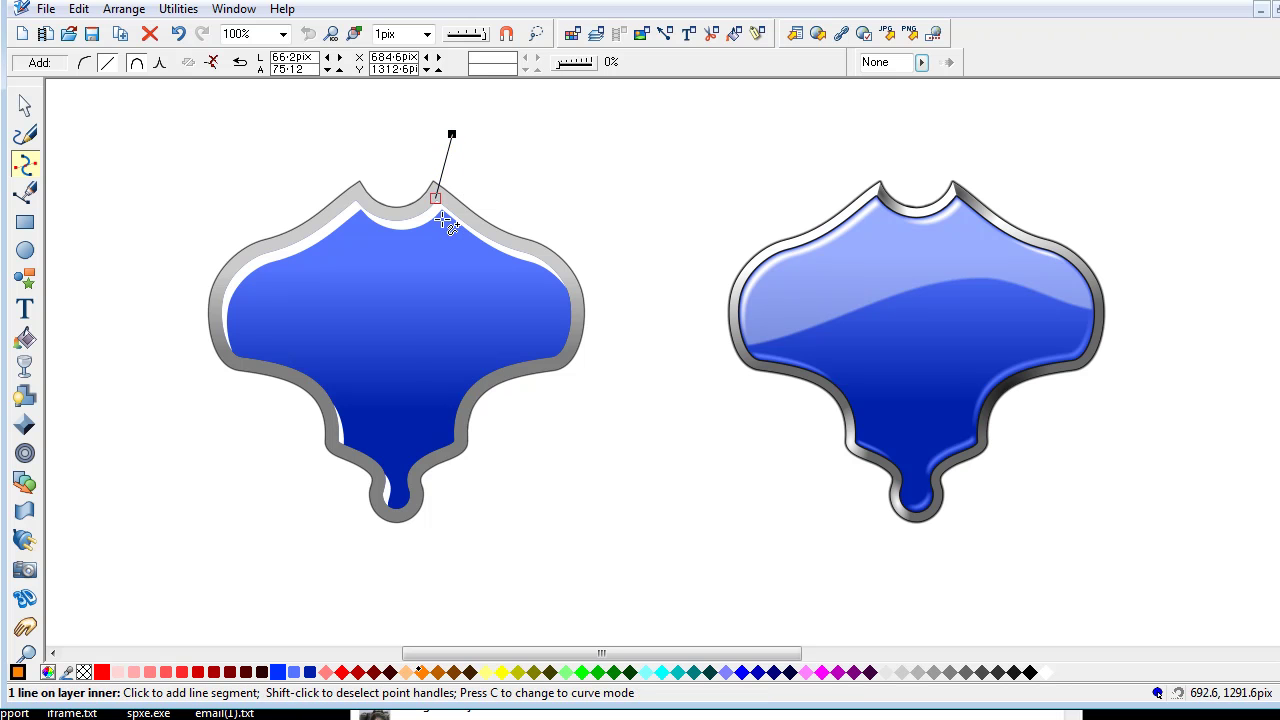
click(446, 224)
click(410, 390)
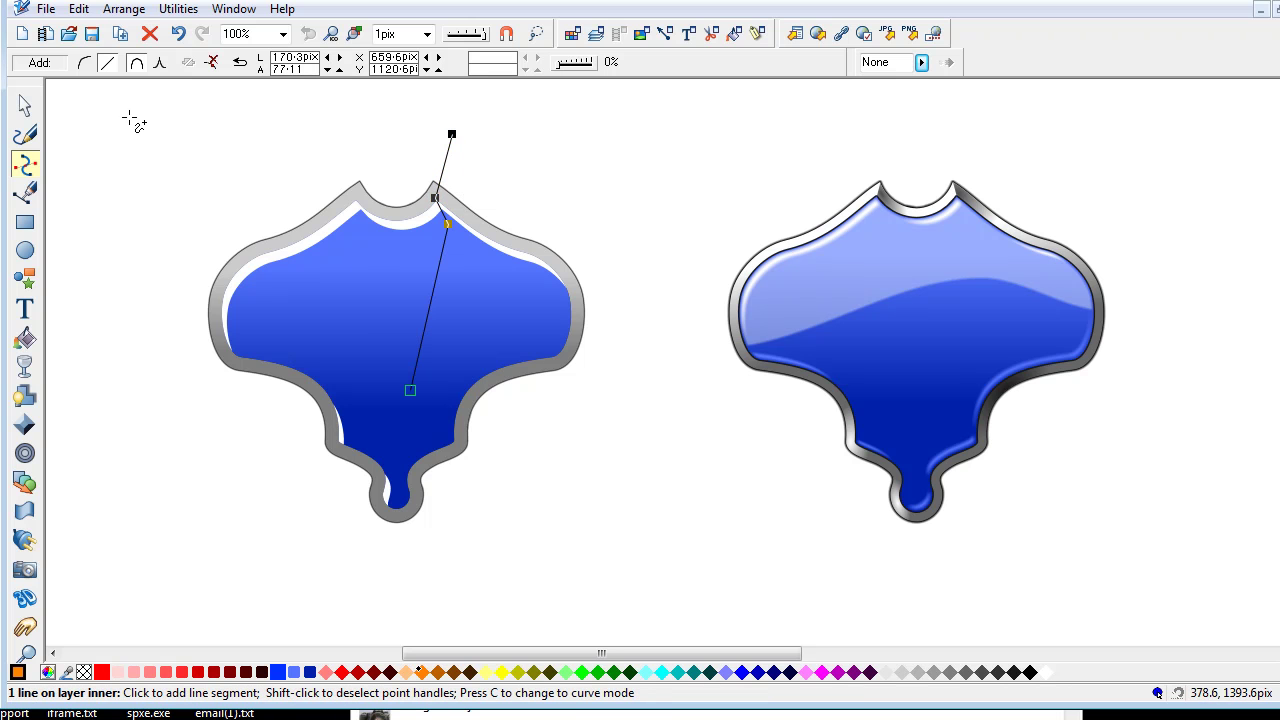
- Slice the inner blue shape along the drawn line and select its upper-left piece
click(25, 105)
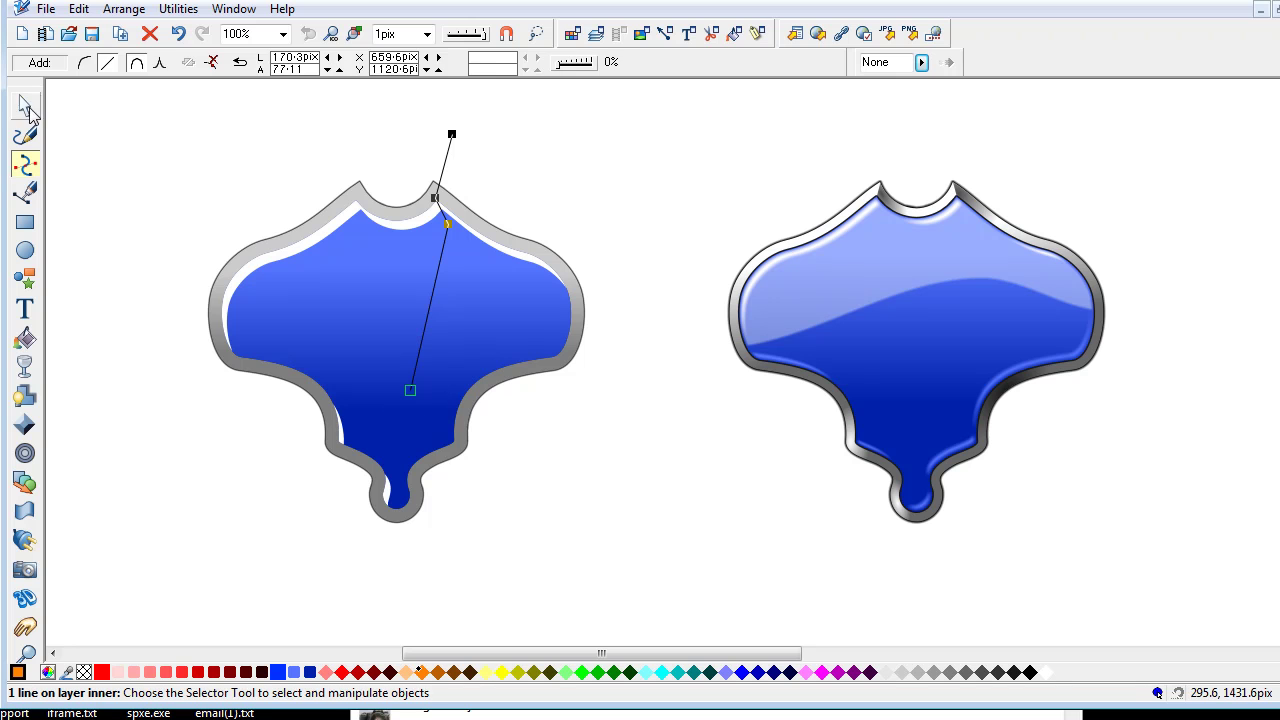
shift+click(310, 258)
click(128, 10)
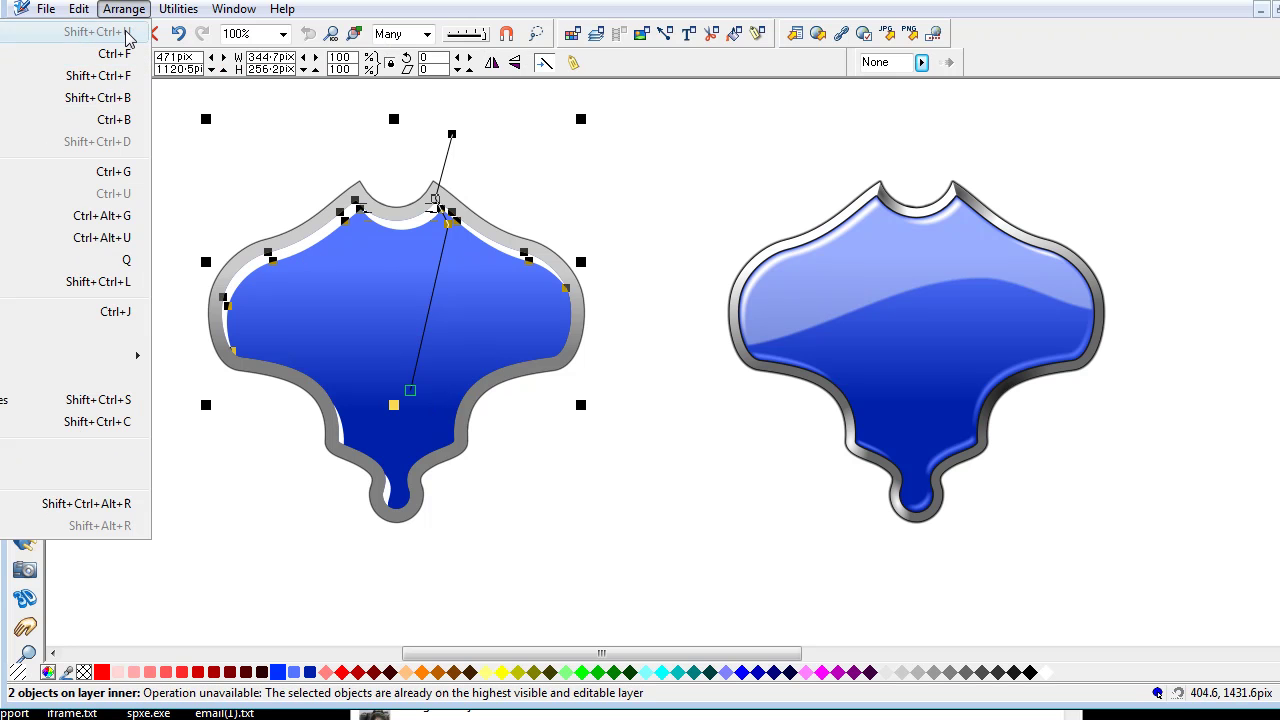
mouse_move(58, 368)
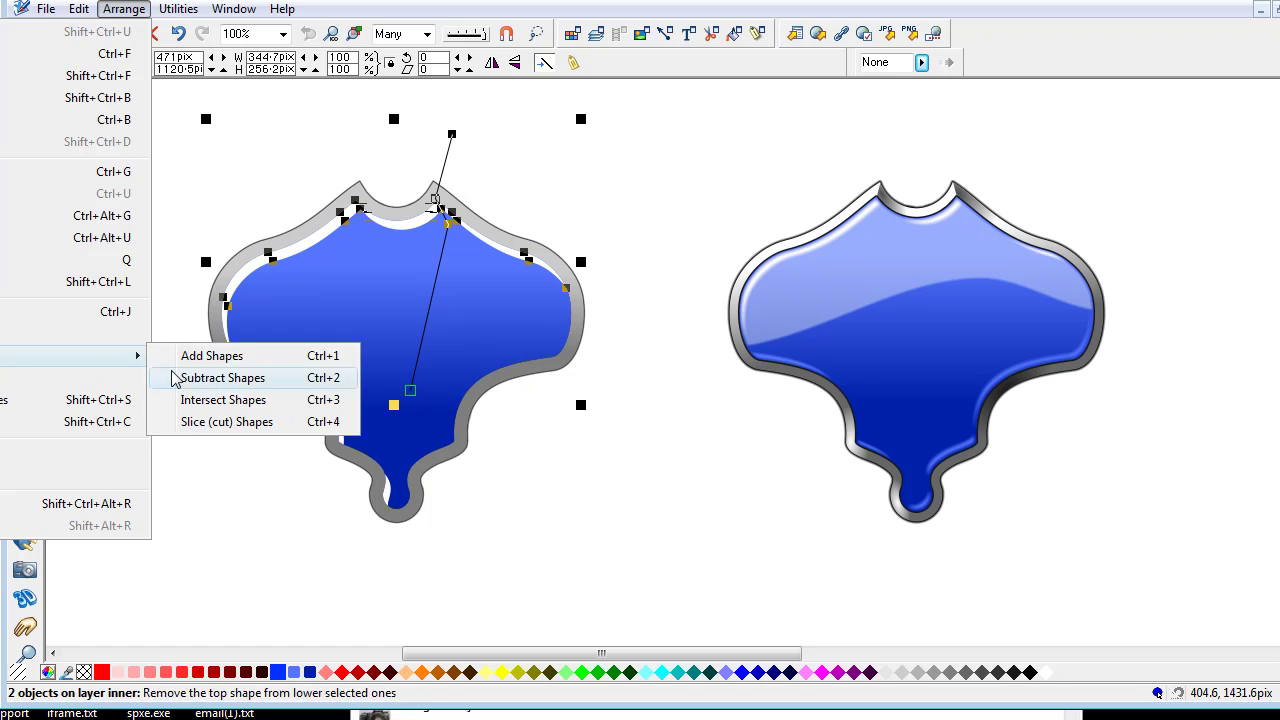
click(200, 422)
click(327, 156)
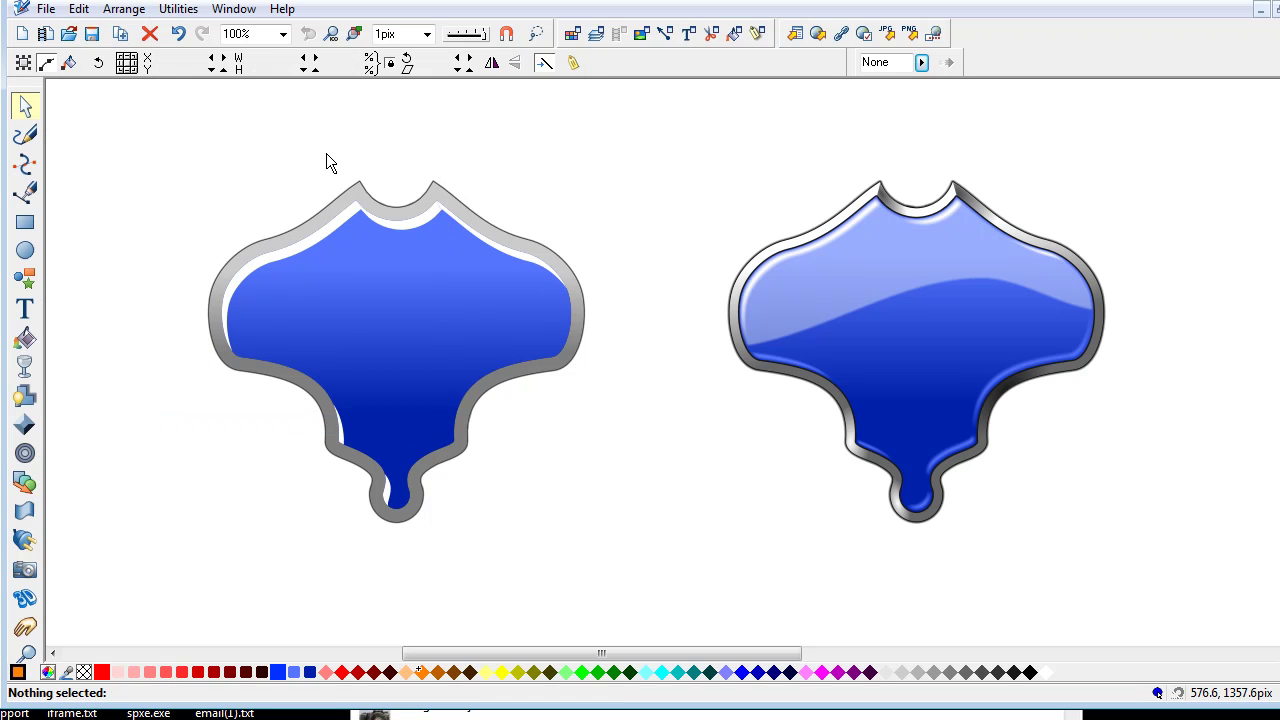
click(285, 255)
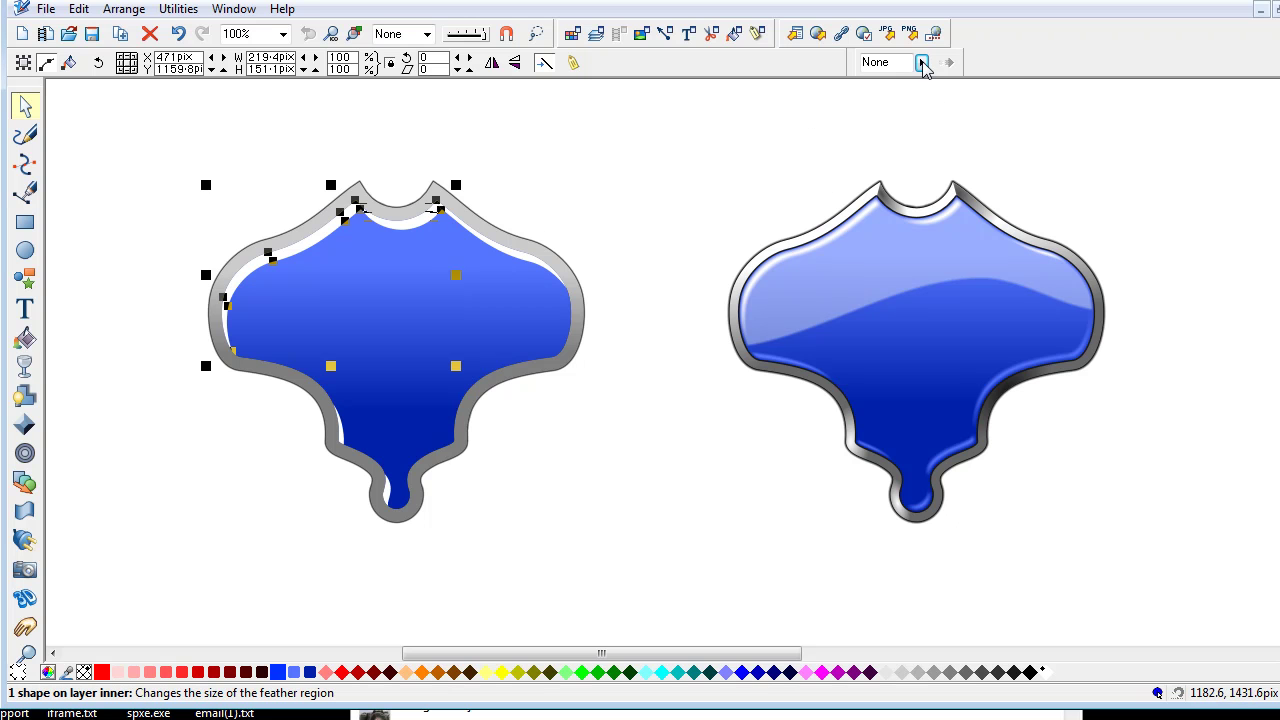
click(921, 62)
- Feather the blue inner shape's edges, settling on 6pix
drag(920, 82, 940, 92)
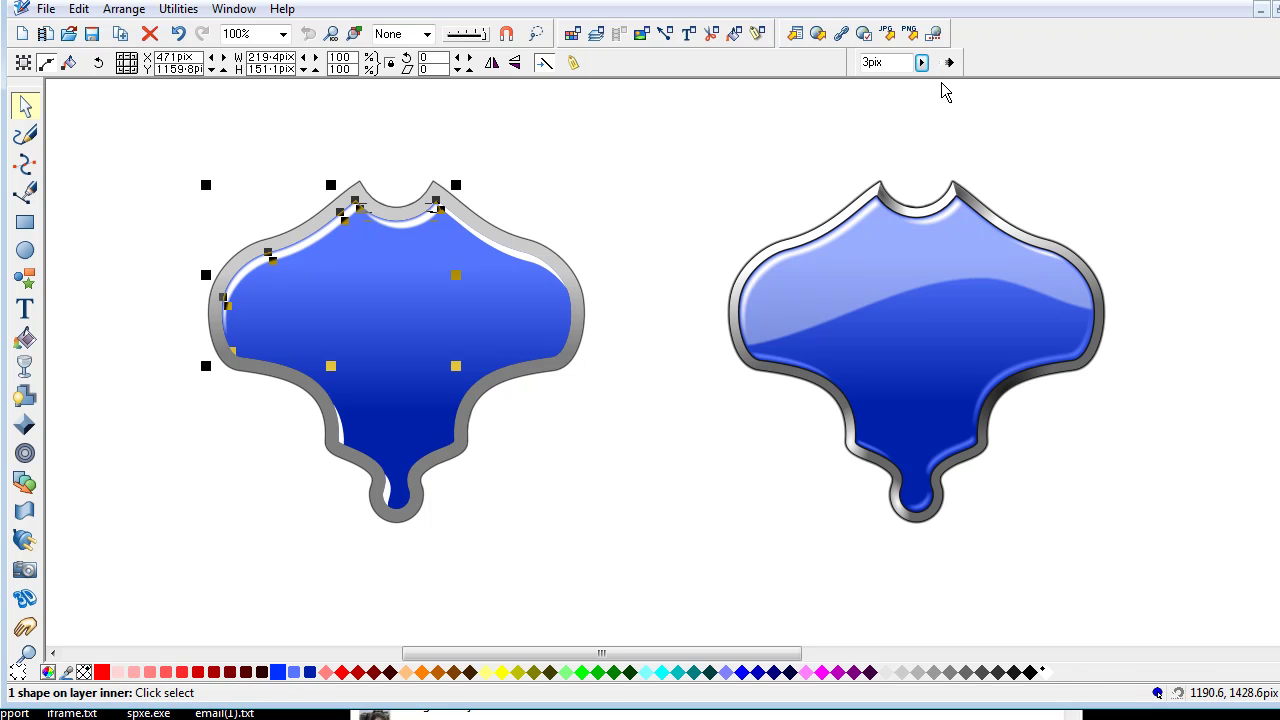
click(944, 84)
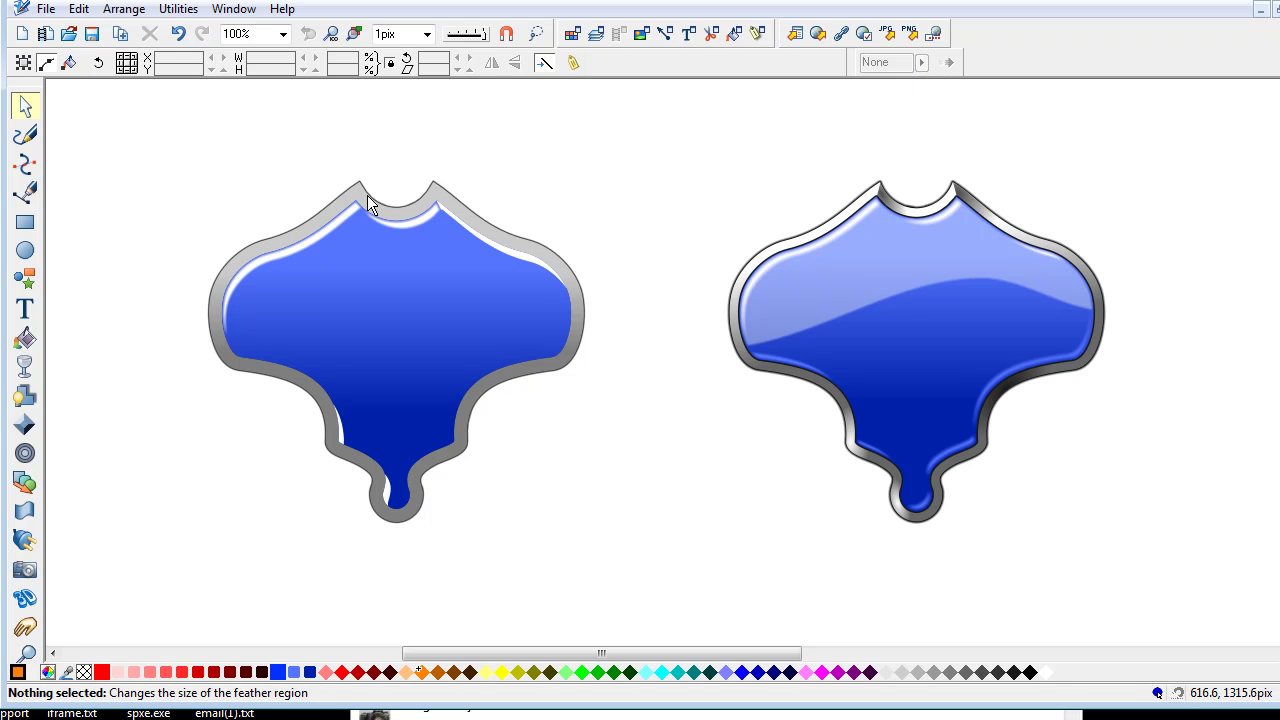
click(342, 215)
click(922, 62)
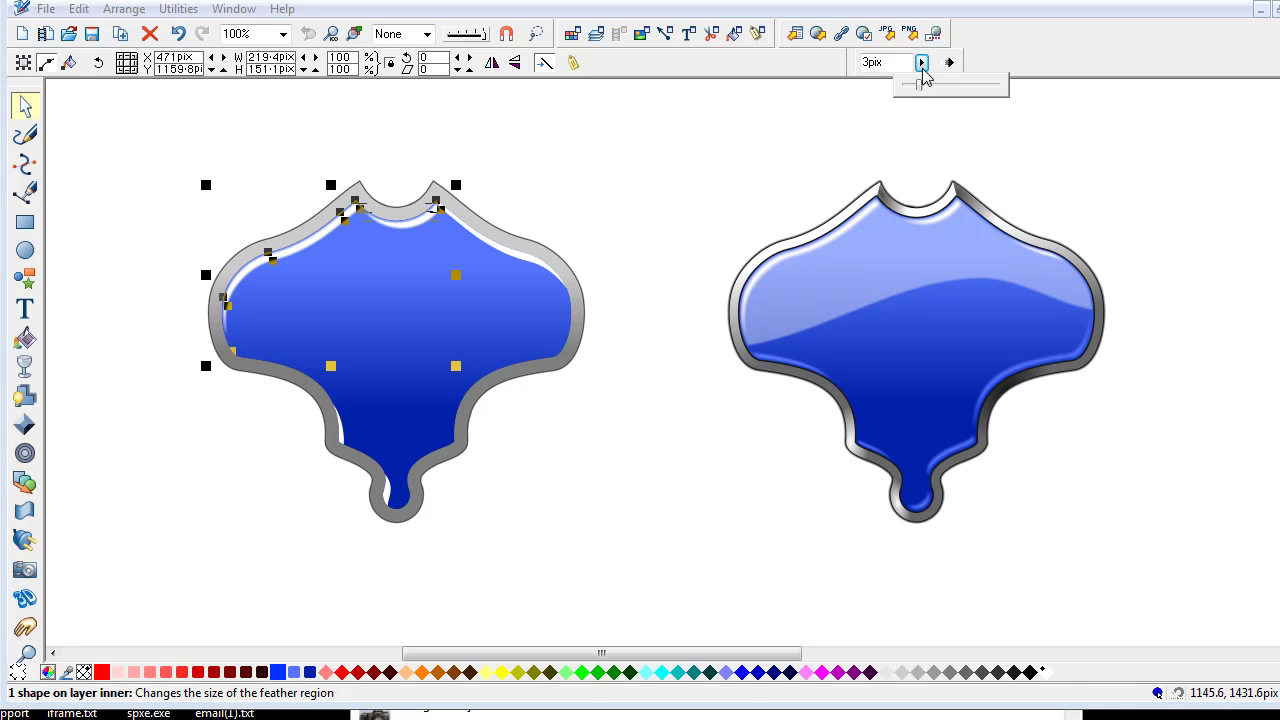
drag(928, 88, 926, 90)
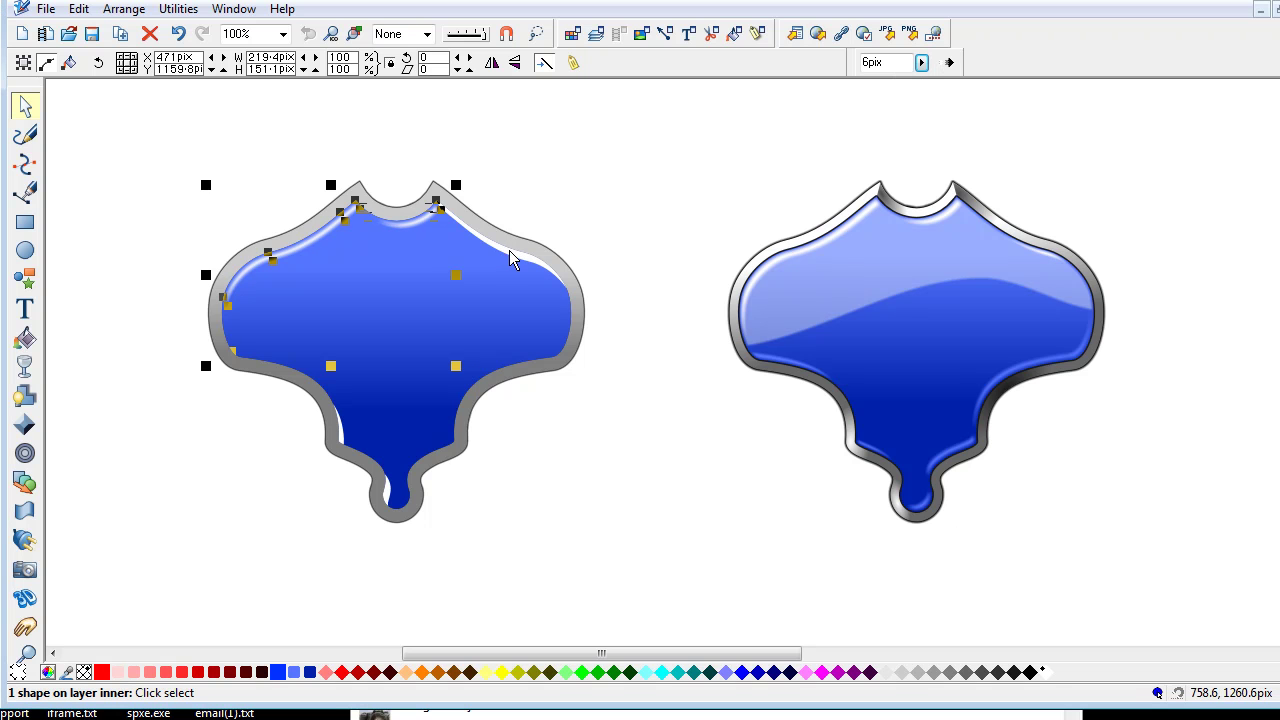
- Feather the top-right white highlight 3pix, the lower-left highlight 2pix and the bottom tip 1pix
click(510, 258)
click(923, 64)
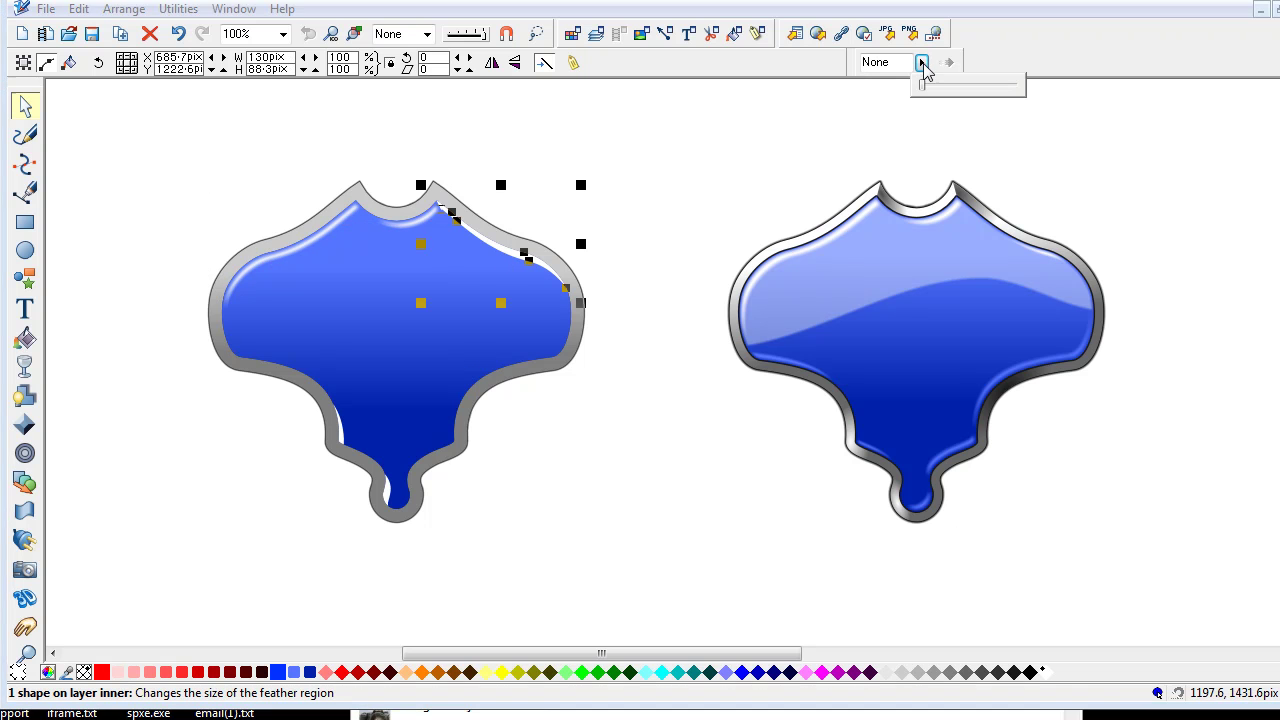
drag(922, 85, 932, 90)
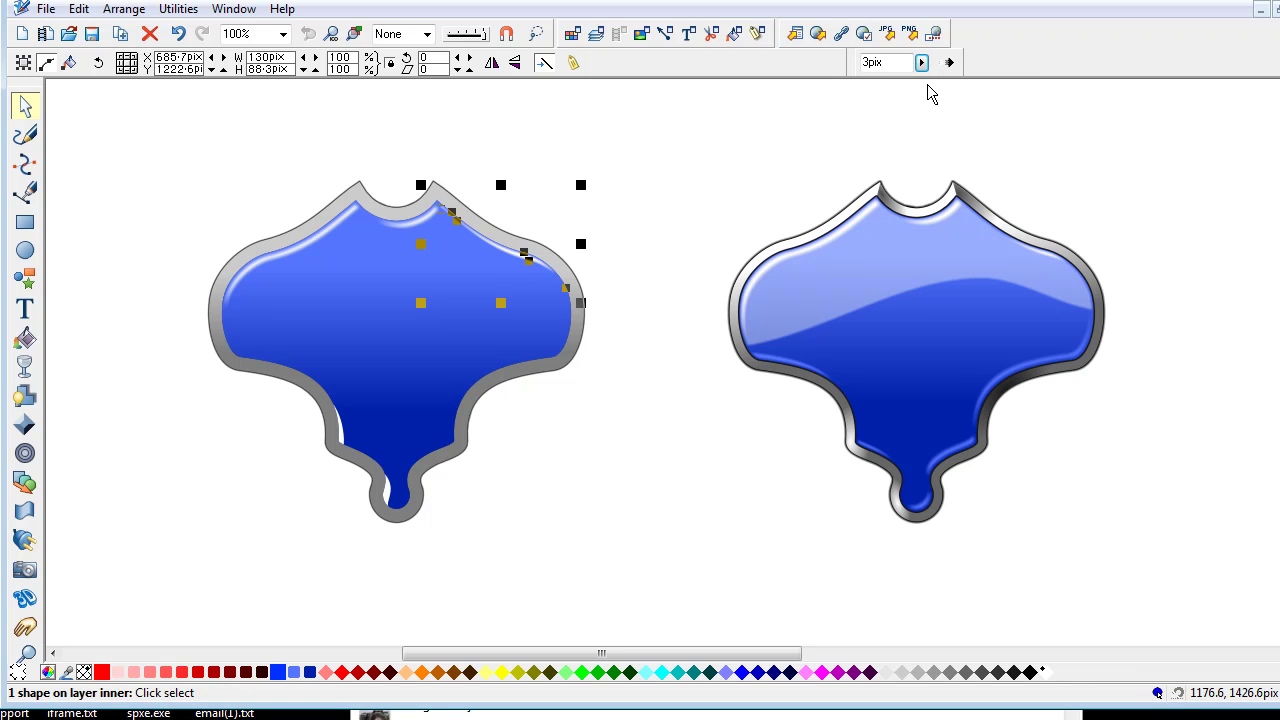
drag(250, 488, 390, 388)
drag(921, 62, 936, 87)
click(376, 527)
drag(355, 528, 433, 455)
drag(921, 62, 938, 89)
click(642, 248)
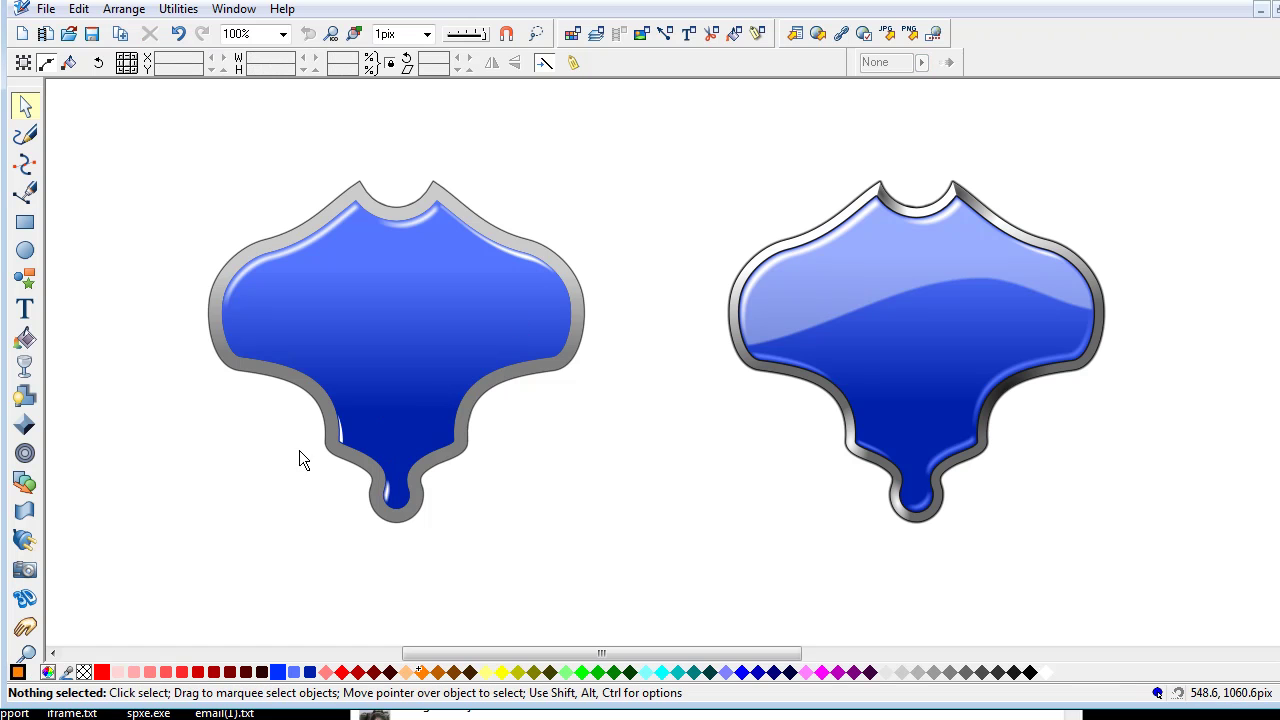
- Try feathering the small lower-left highlight at 4pix, then 2pix
drag(303, 461, 362, 418)
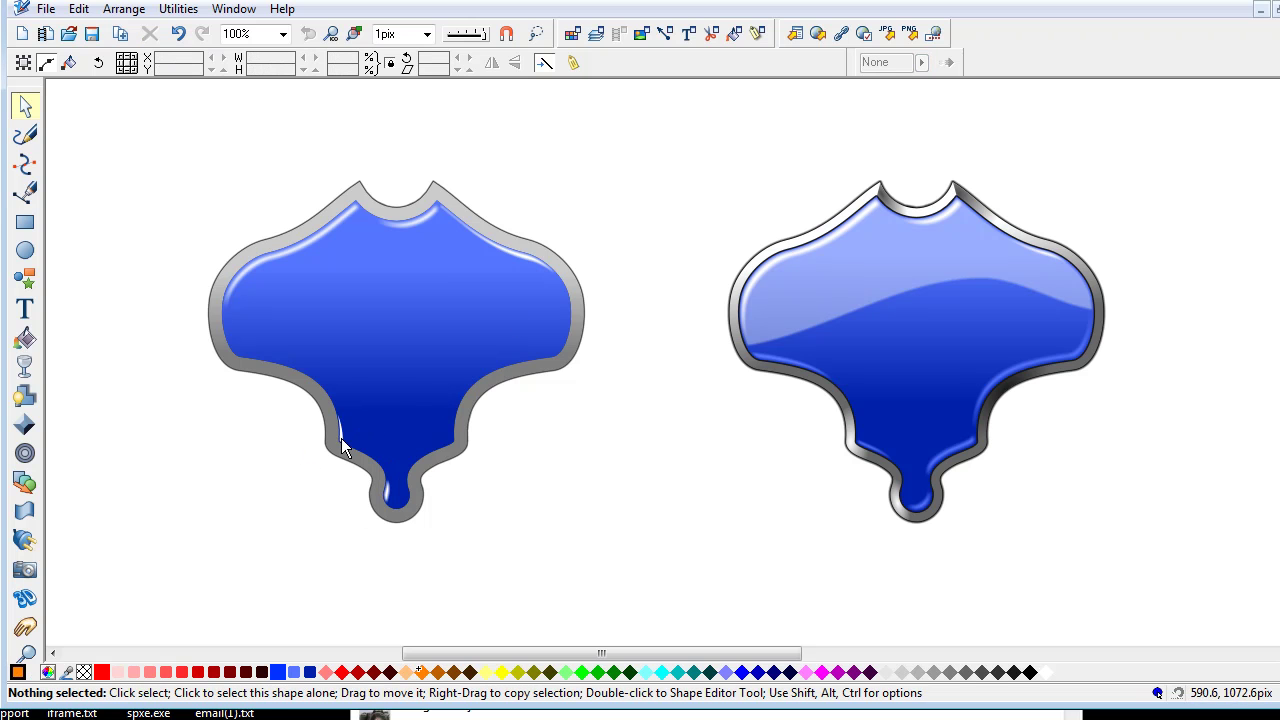
click(343, 436)
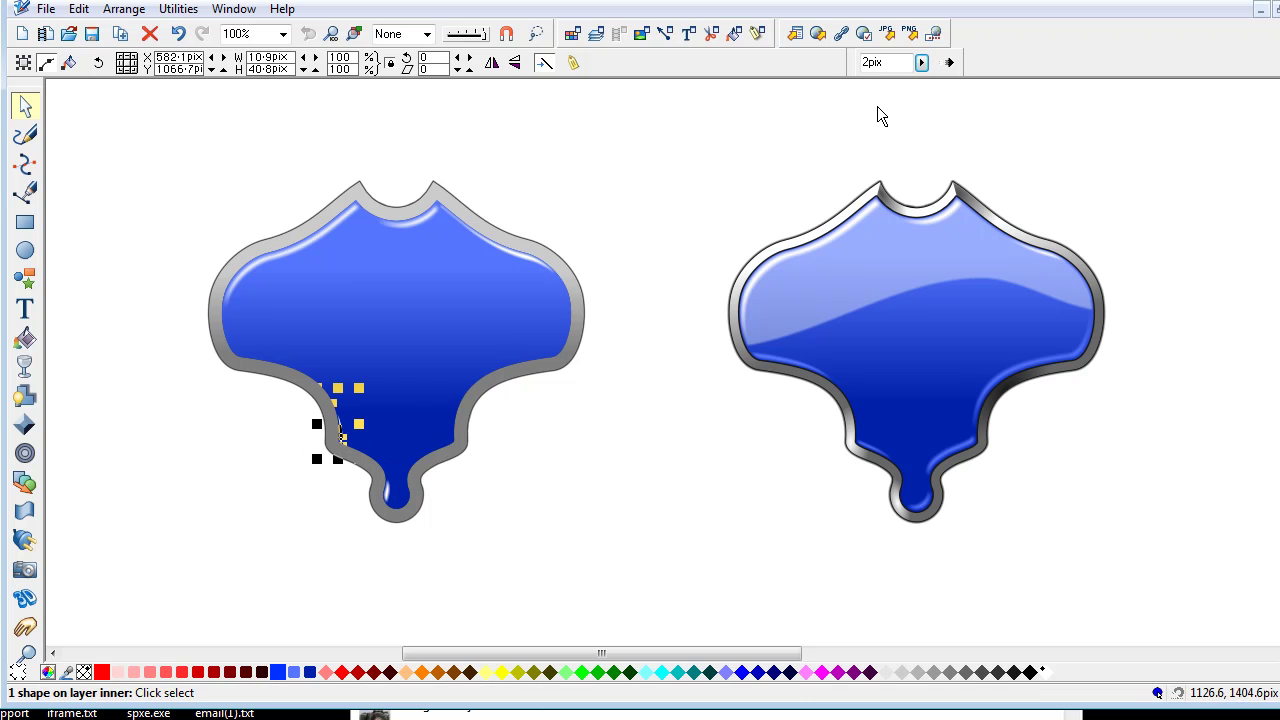
click(922, 62)
drag(925, 84, 930, 90)
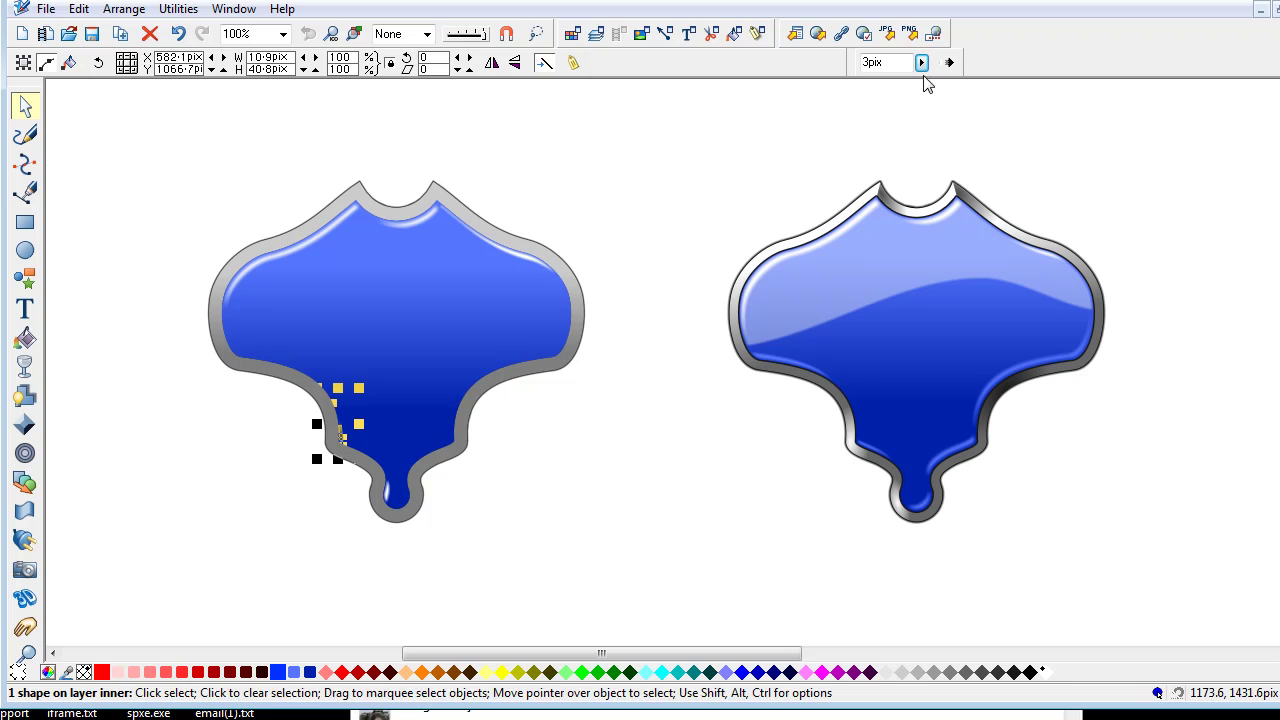
drag(922, 63, 920, 88)
click(761, 144)
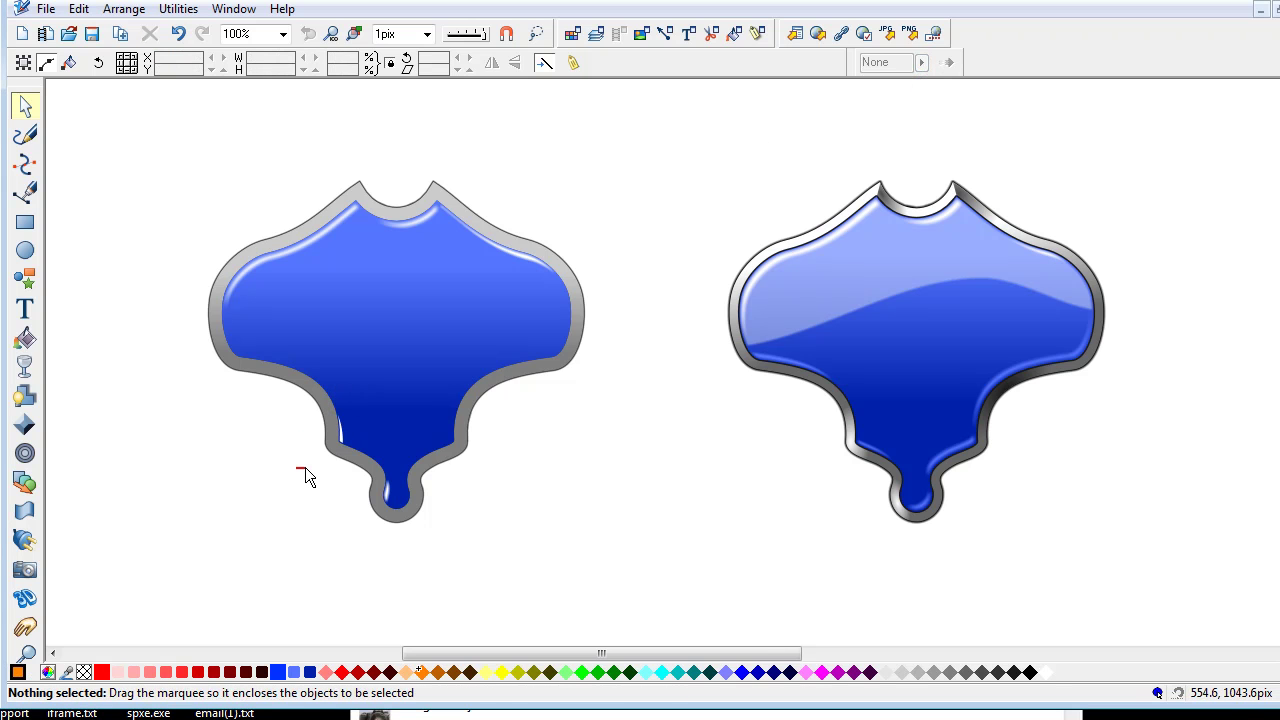
- Enter an exact 2.5pix feather for the lower-left highlight in the Feather field
drag(305, 469, 390, 400)
click(872, 62)
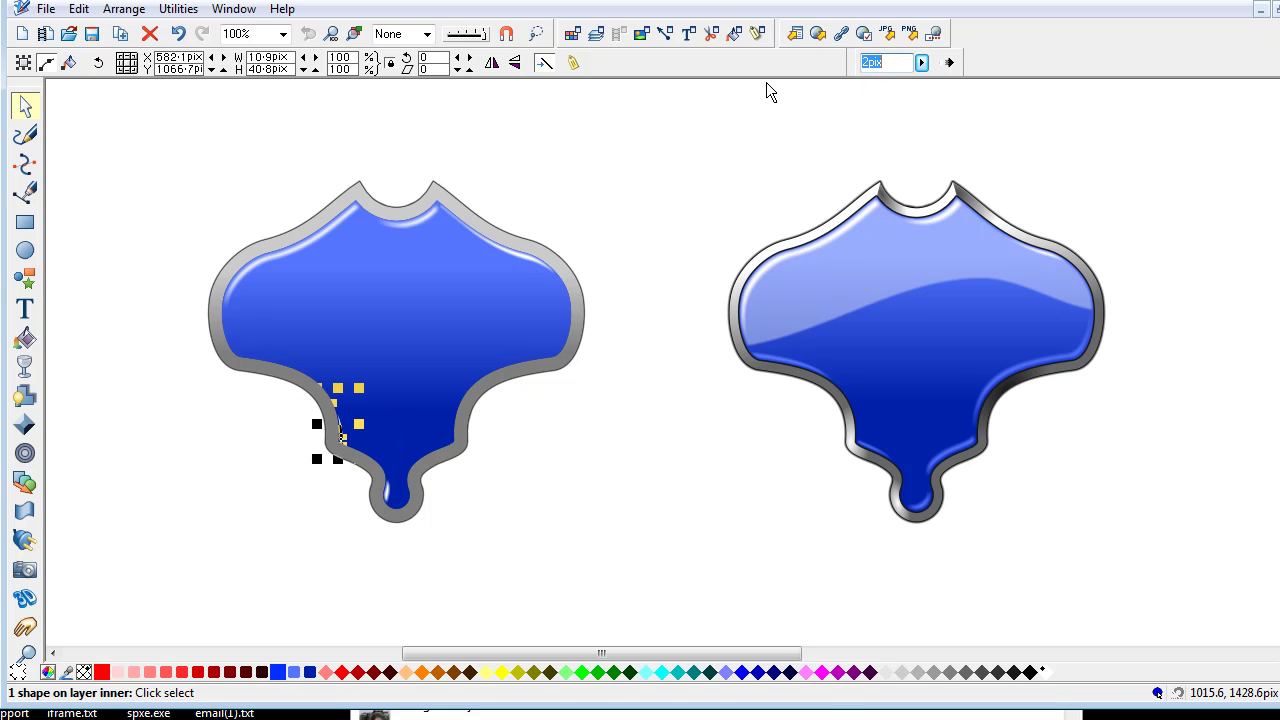
text(25)
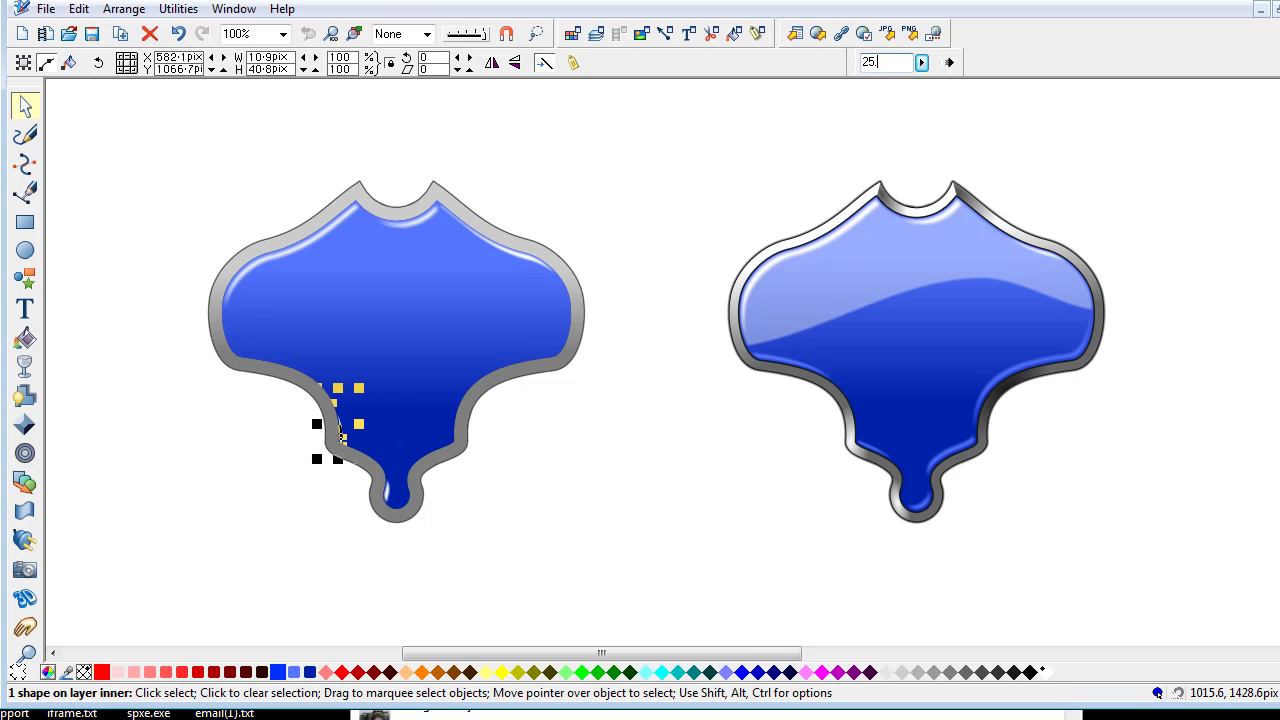
key(Return)
key(Escape)
drag(291, 494, 372, 380)
click(893, 62)
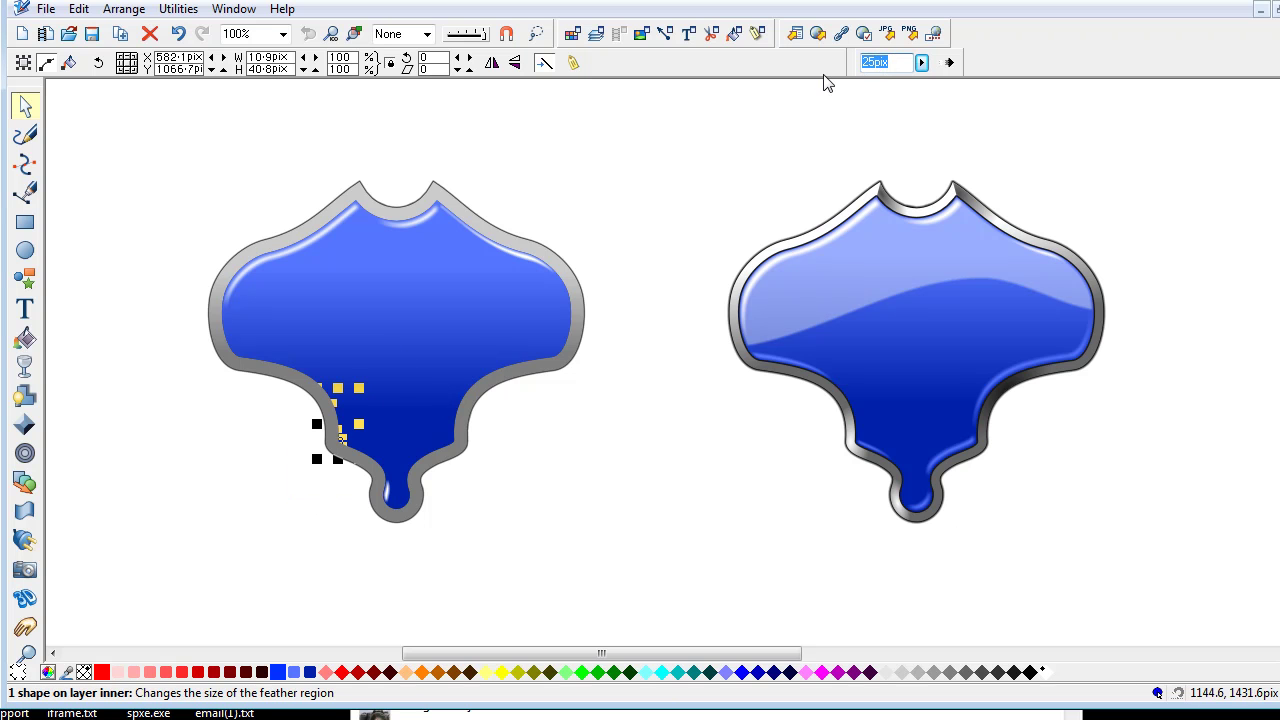
text(2.5)
key(Return)
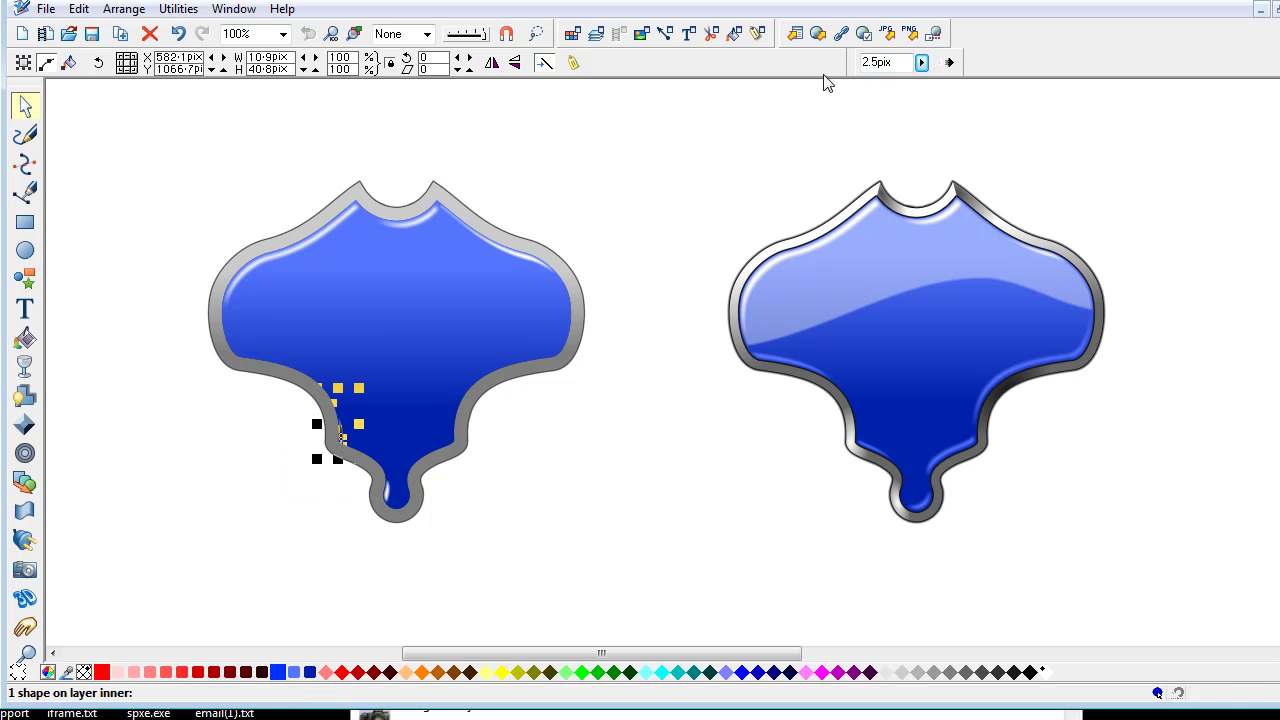
click(597, 150)
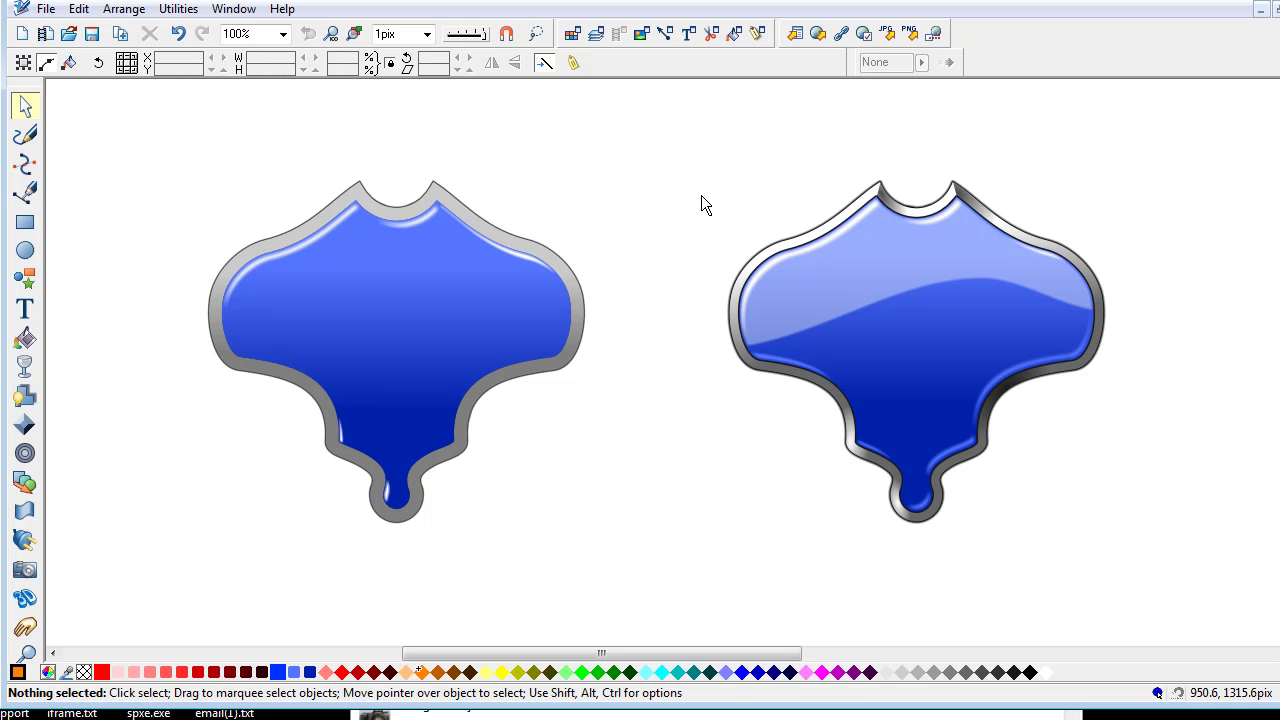
click(368, 322)
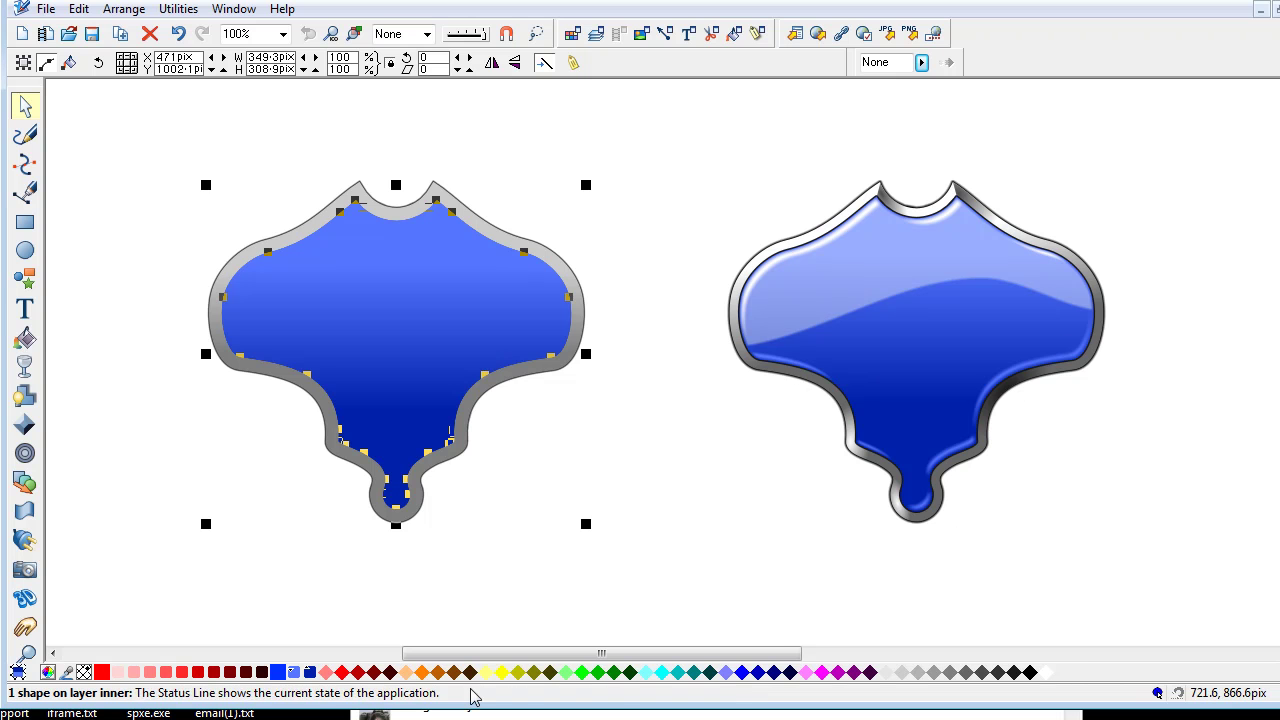
- Fill the inner shape olive, recolour it red, and drag the red copy up and left
click(512, 673)
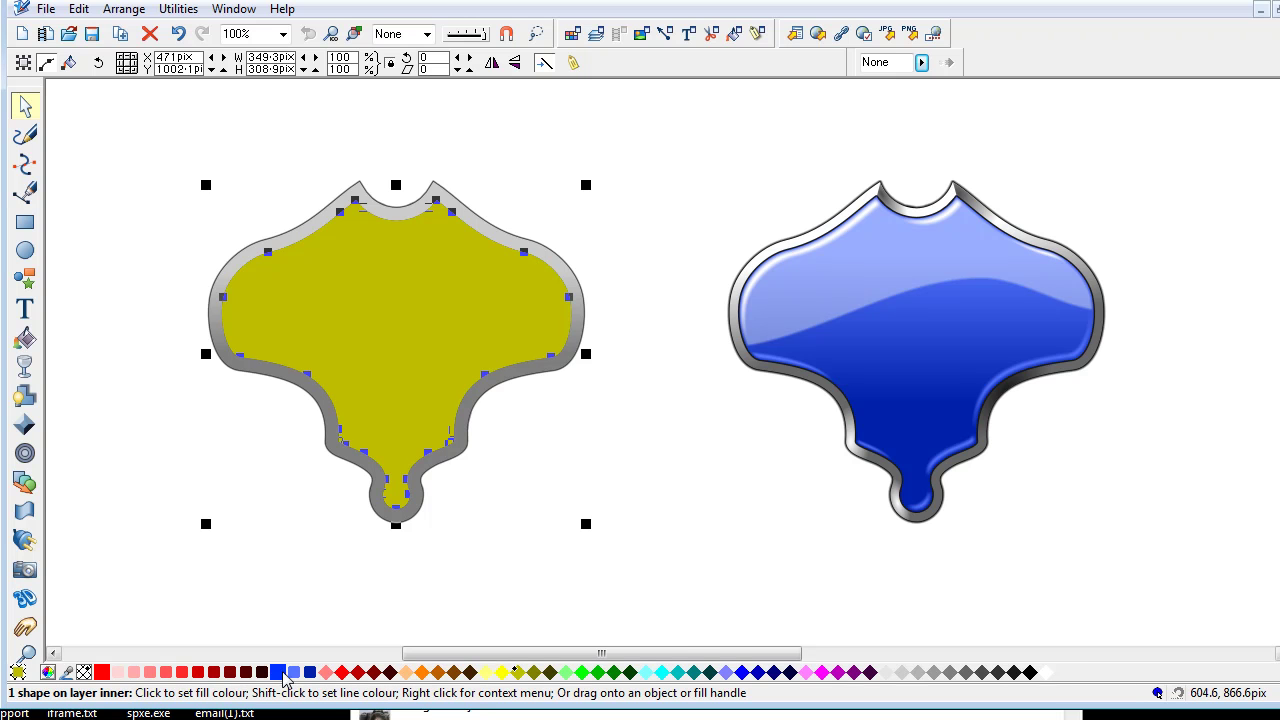
click(198, 673)
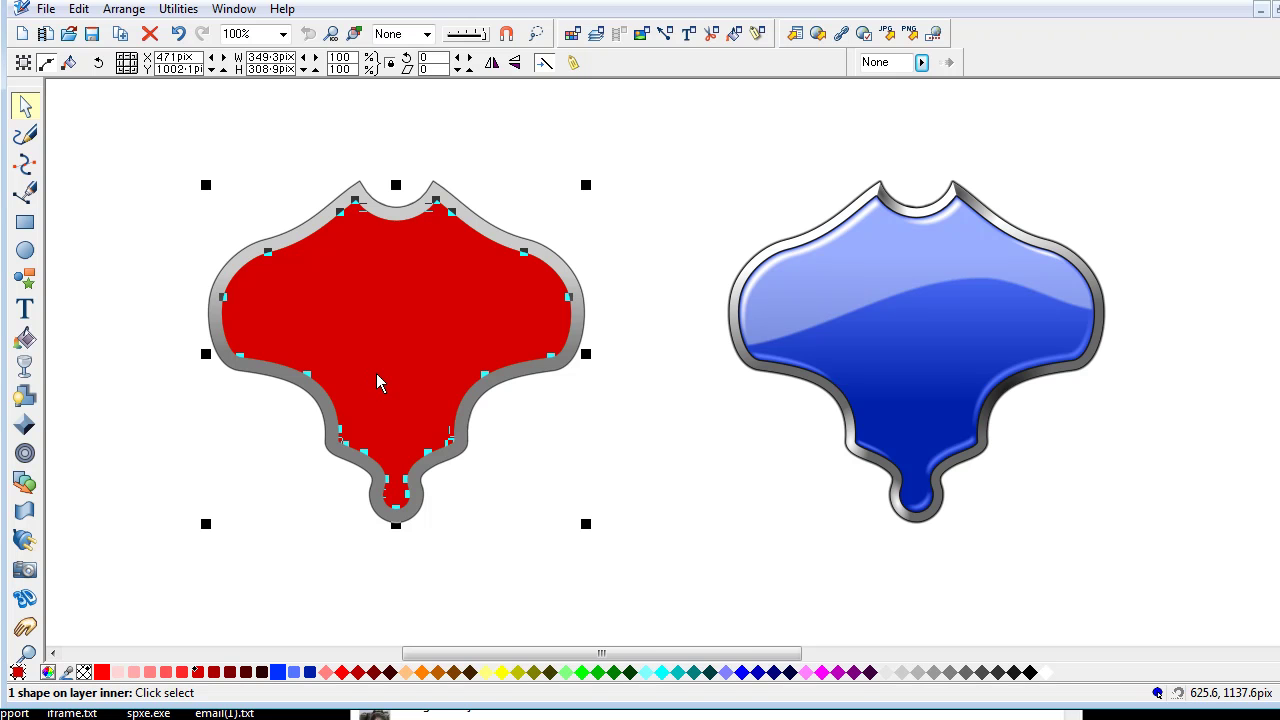
drag(377, 376, 375, 318)
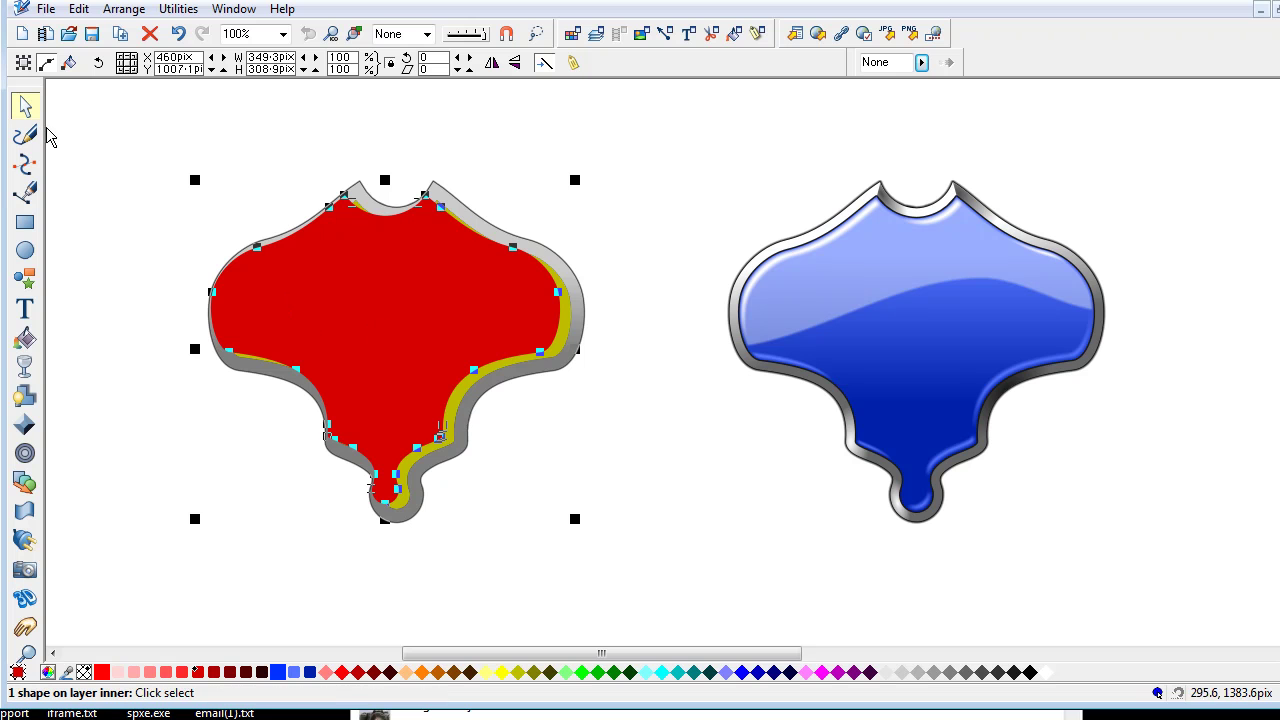
- Subtract the red shape from the olive one, leaving an olive crescent
shift+click(460, 396)
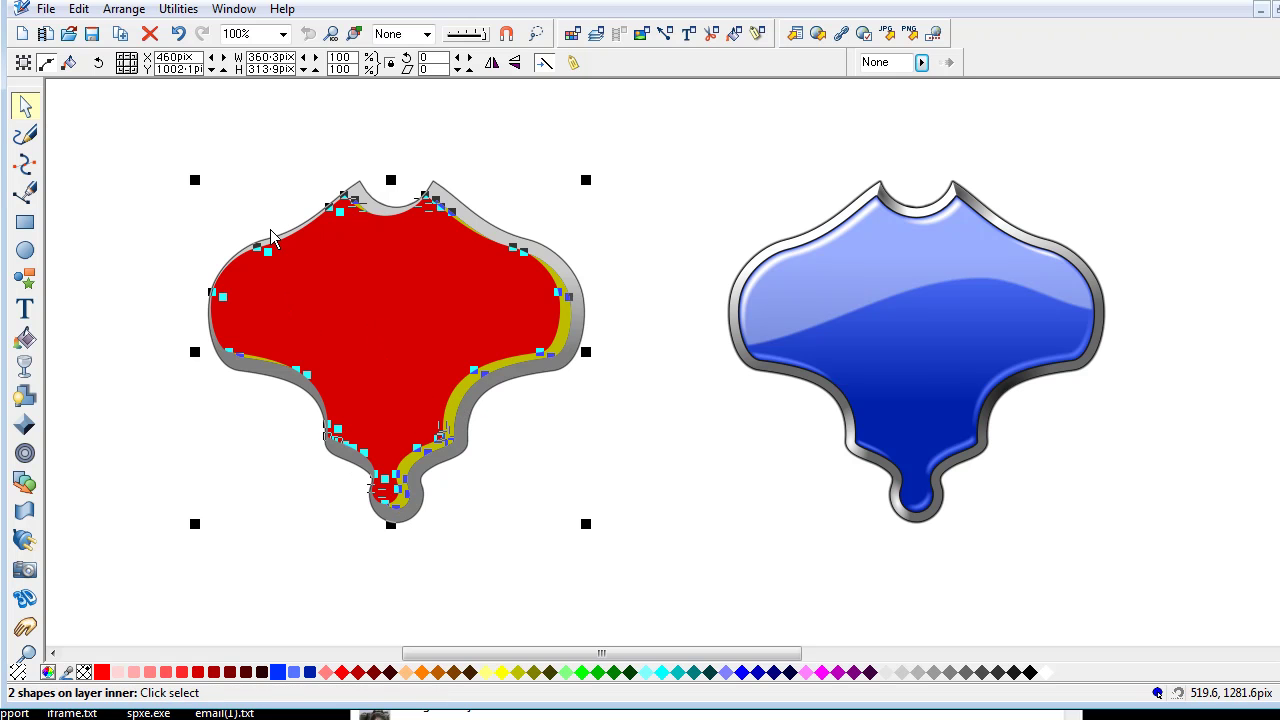
click(143, 10)
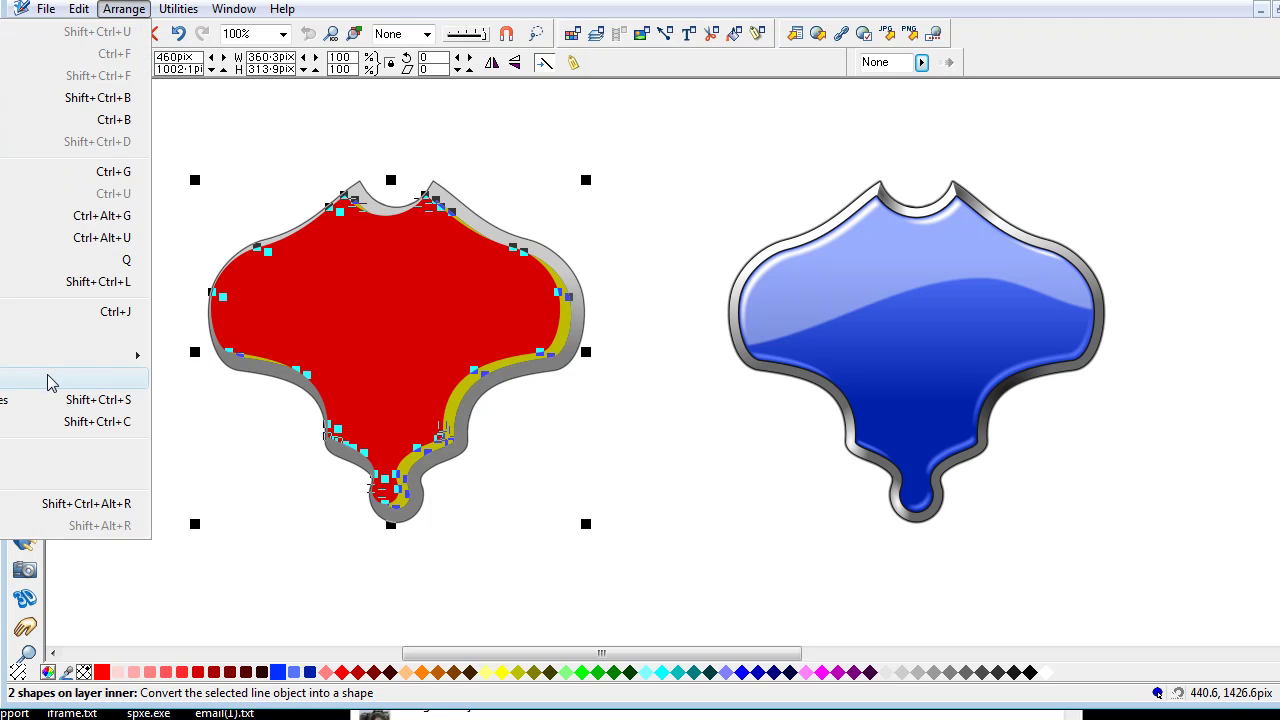
mouse_move(82, 366)
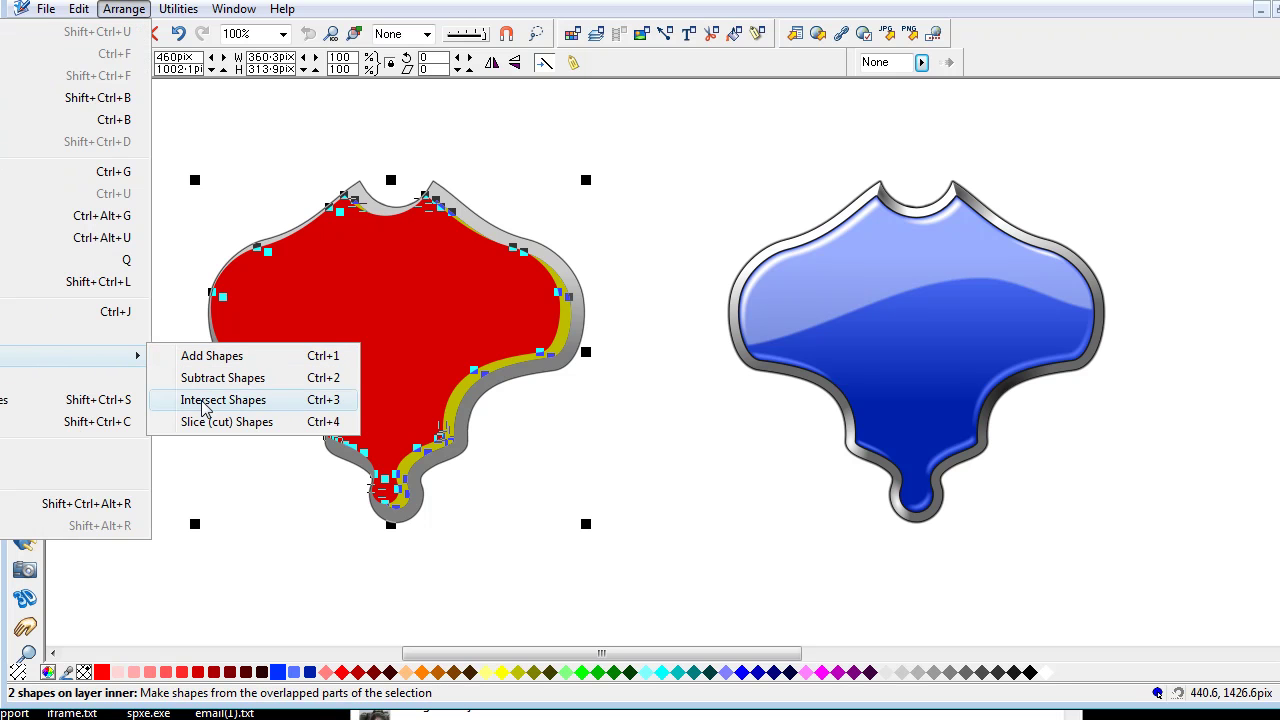
click(212, 378)
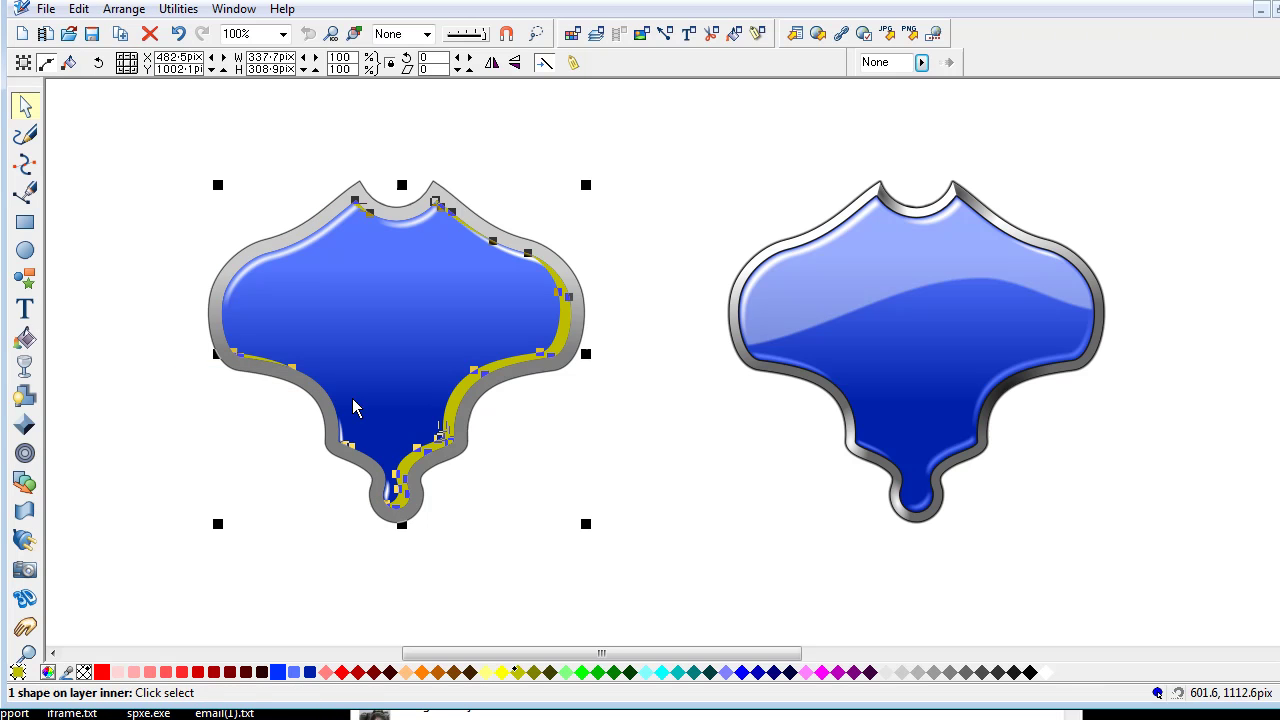
click(548, 418)
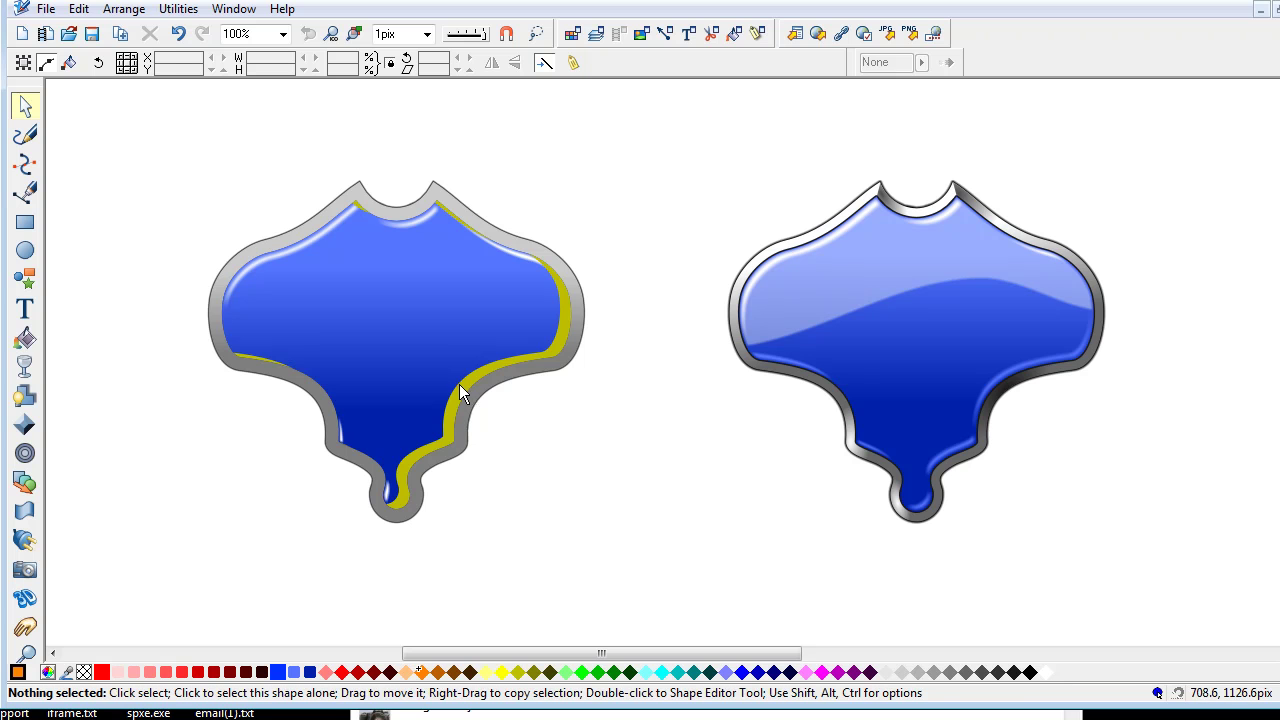
- Break the olive crescent apart and delete the small pieces at the top notch
click(459, 384)
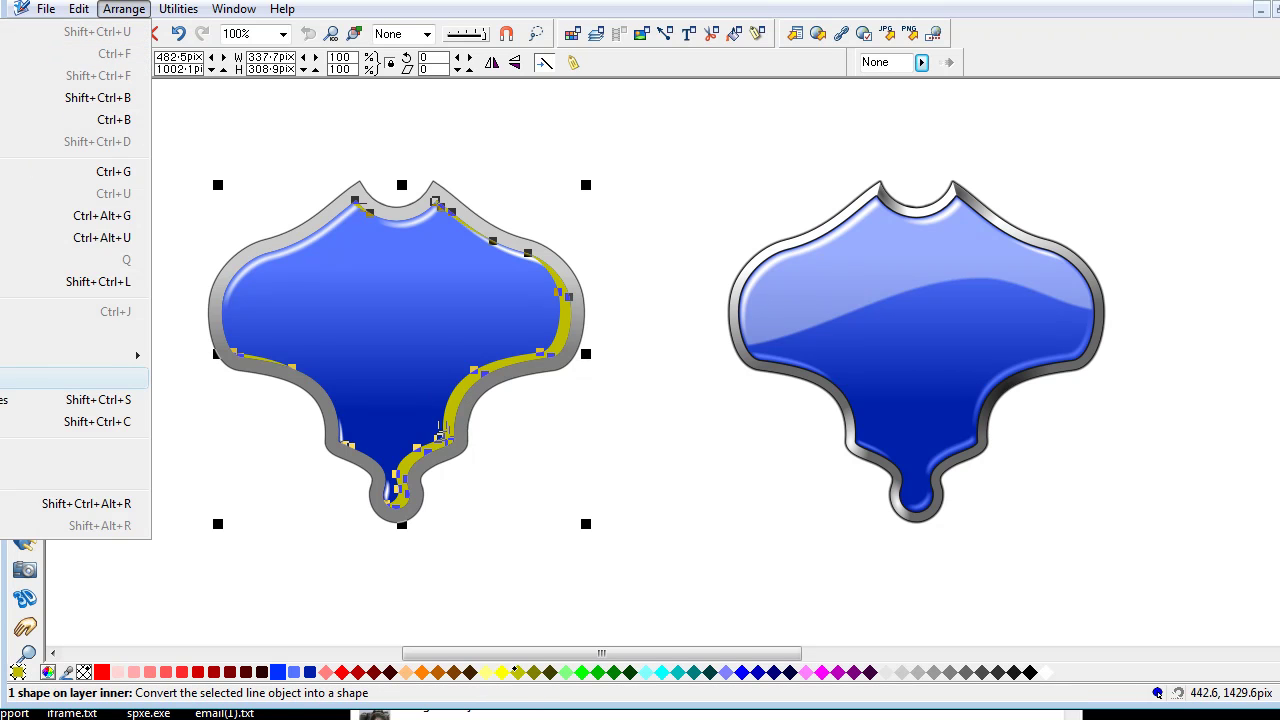
key(Up)
key(Up)
key(Return)
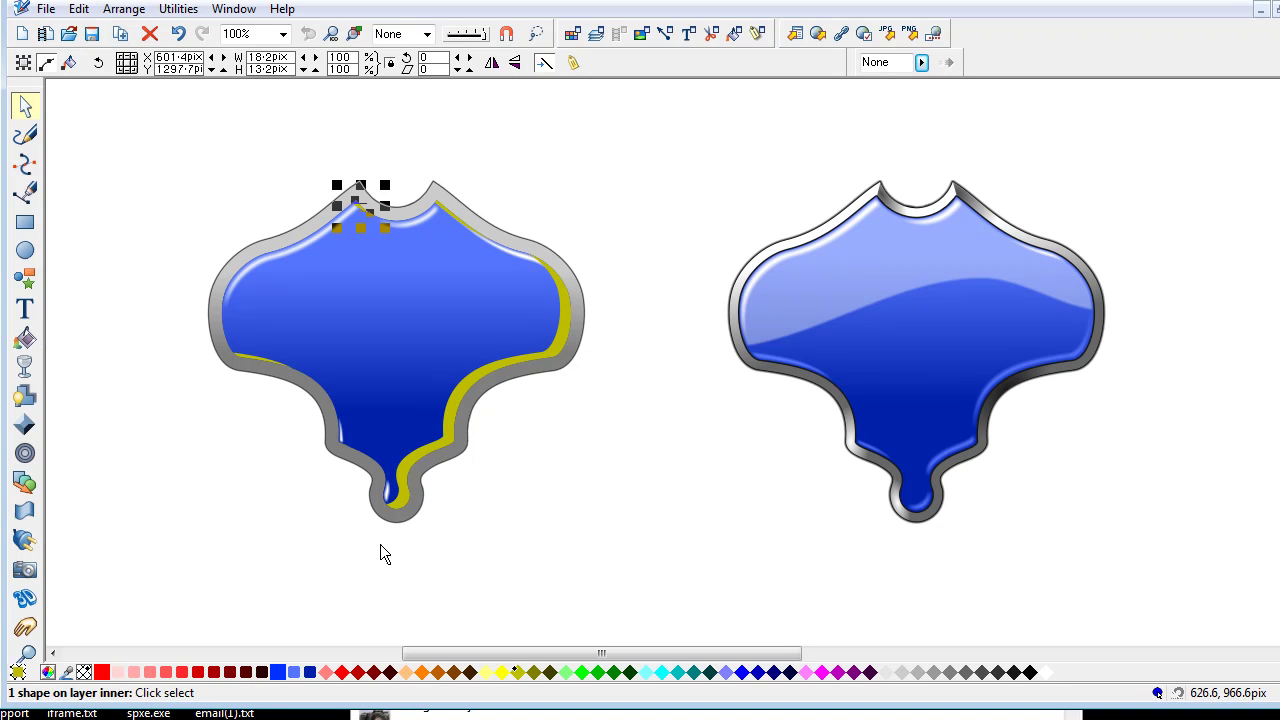
click(418, 575)
drag(316, 150, 375, 230)
key(Delete)
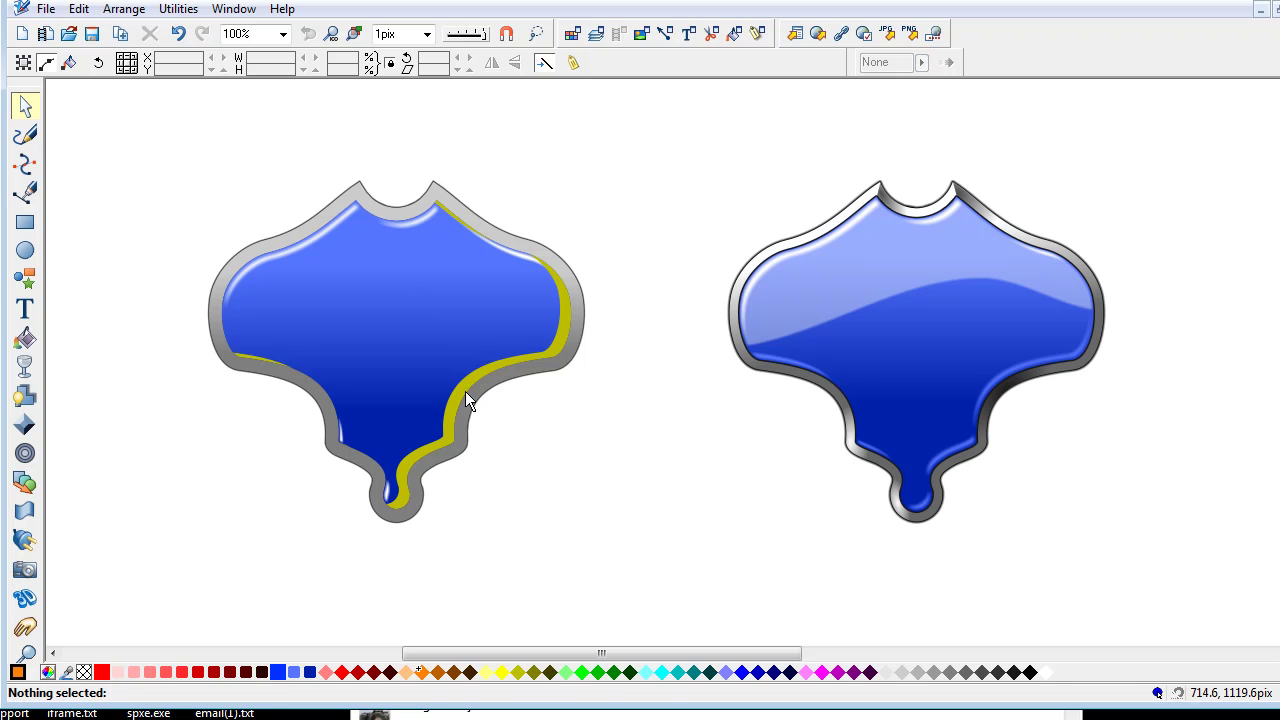
drag(422, 158, 424, 162)
drag(493, 269, 495, 271)
click(555, 320)
drag(408, 160, 512, 258)
key(Escape)
click(461, 380)
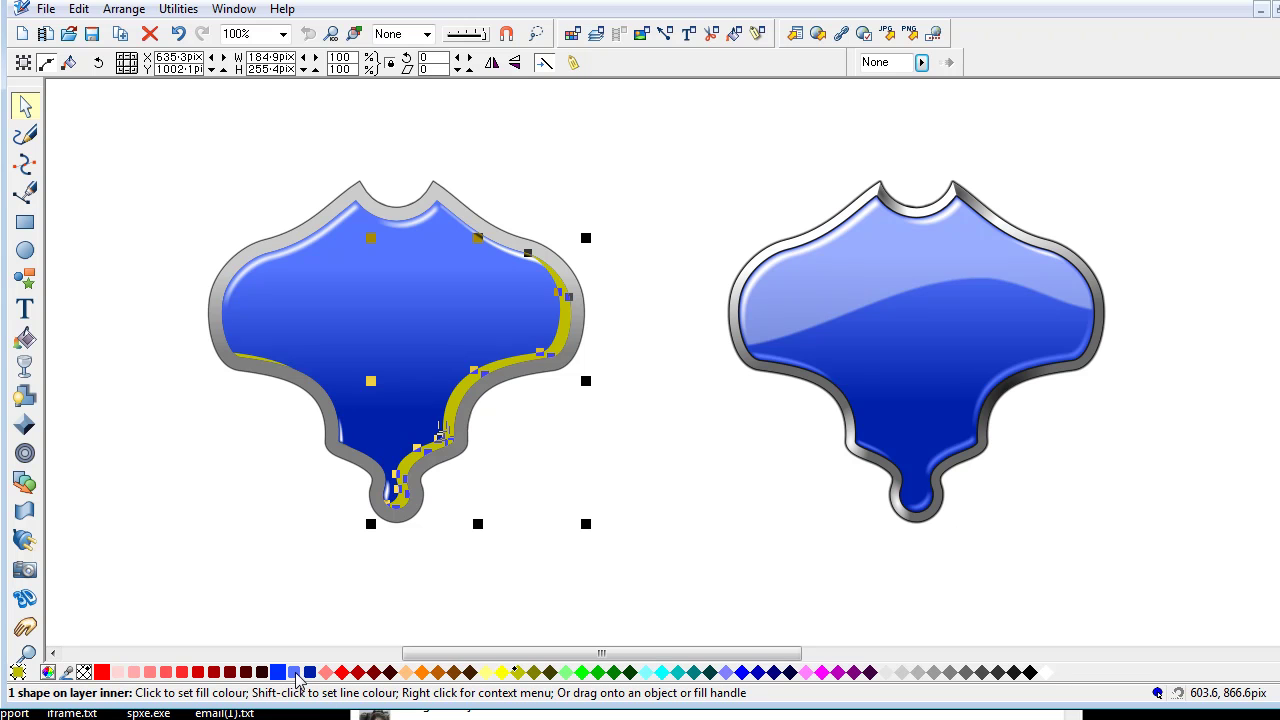
- Recolour the right rim stroke light blue and the left stroke blue, feathering both into soft glows
click(296, 673)
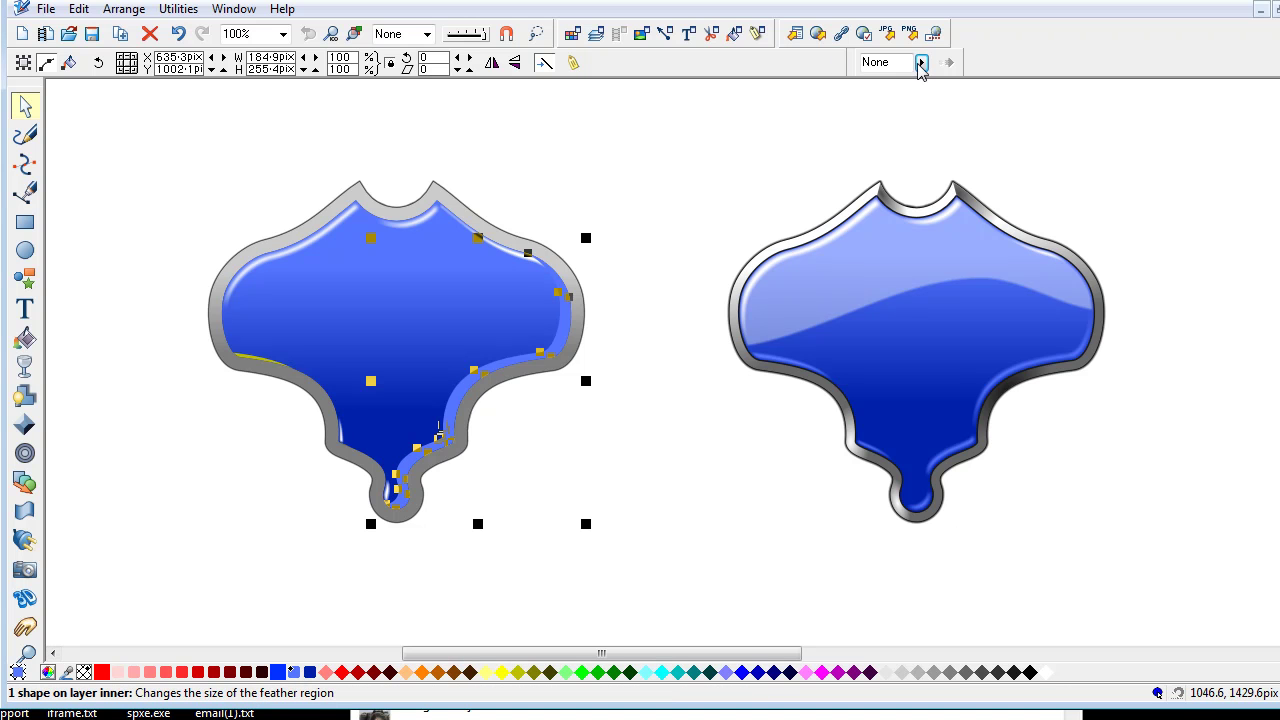
mouse_move(921, 63)
mouse_down()
mouse_move(923, 83)
mouse_move(943, 90)
mouse_move(930, 86)
mouse_up()
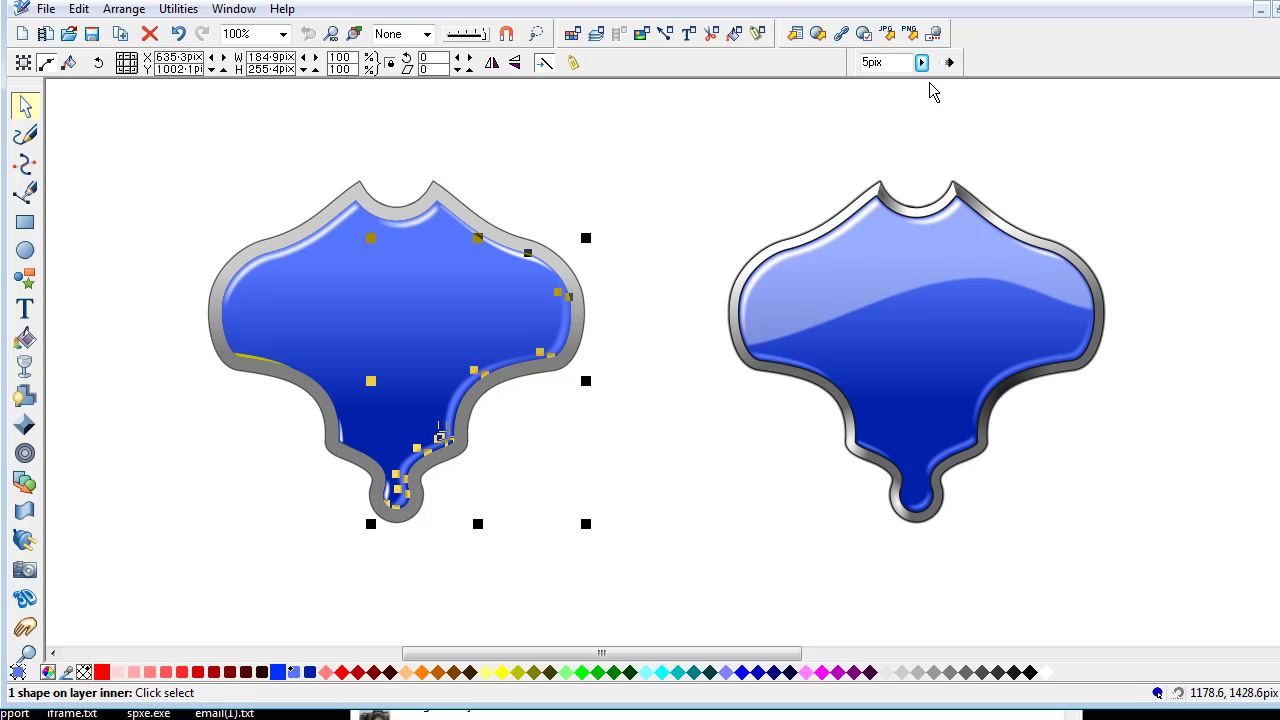
click(722, 161)
drag(200, 396, 316, 338)
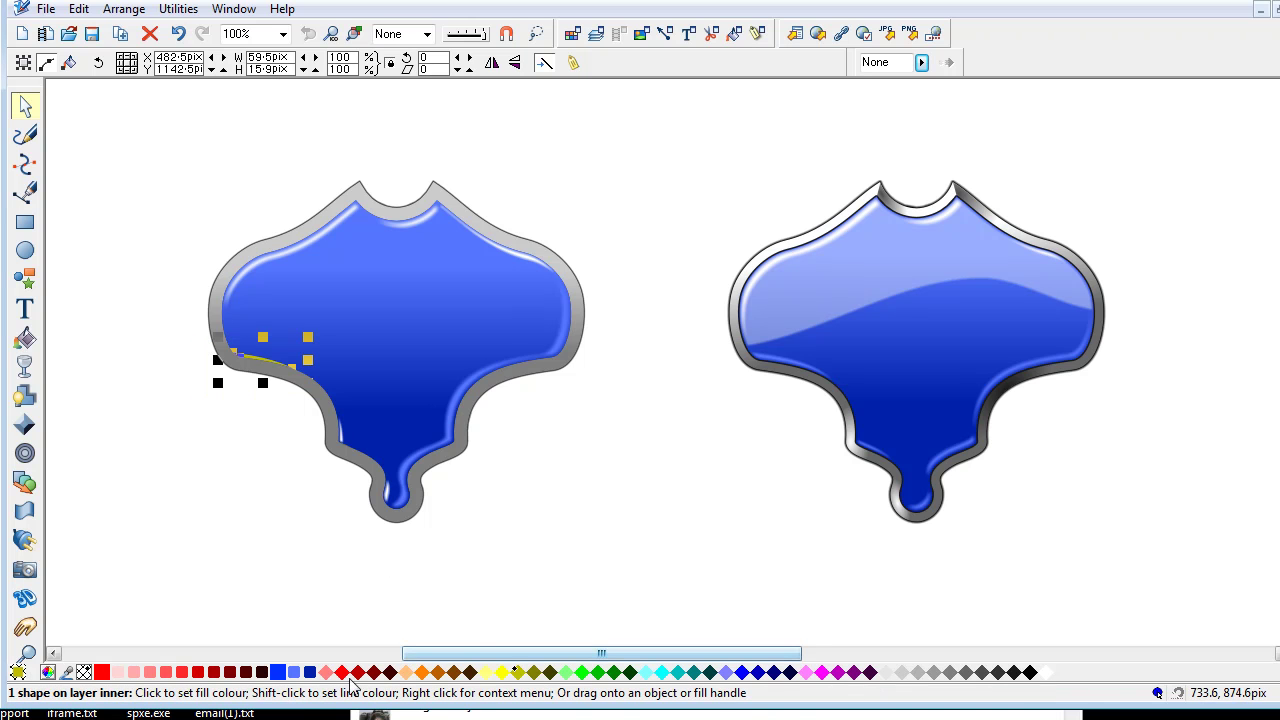
click(285, 675)
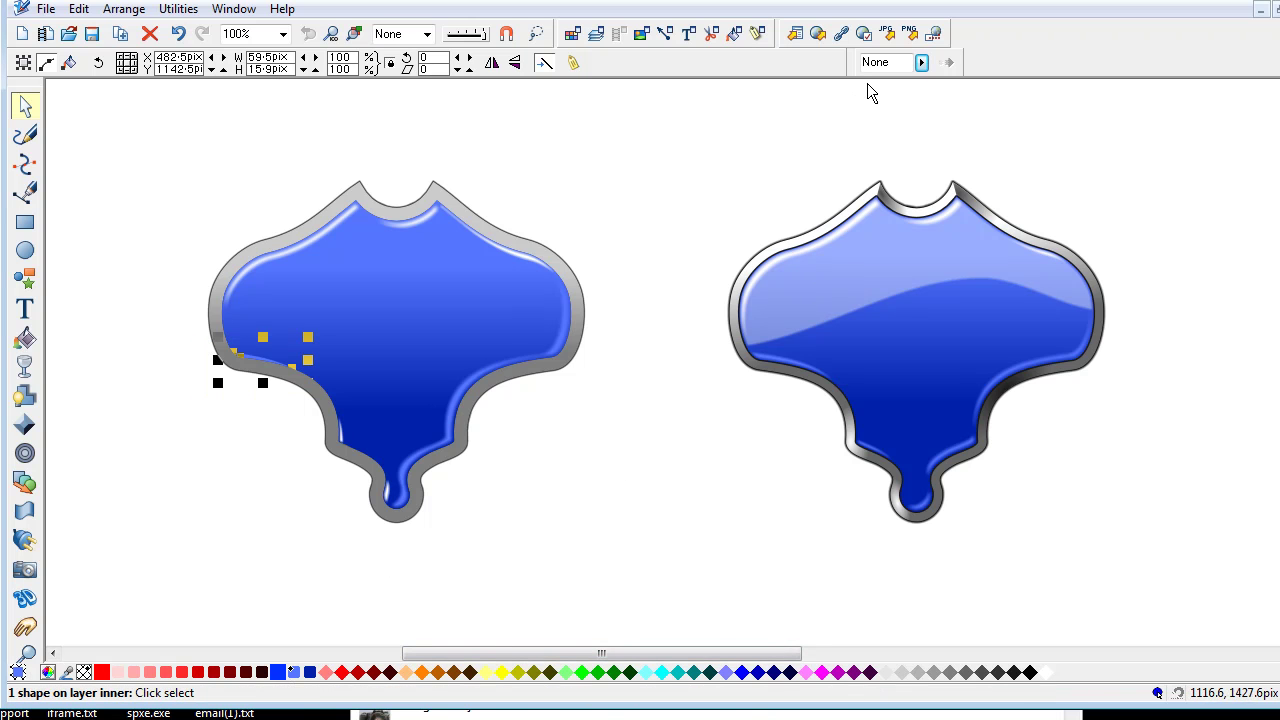
click(921, 62)
mouse_move(924, 84)
mouse_down()
mouse_move(938, 90)
mouse_move(923, 86)
mouse_up()
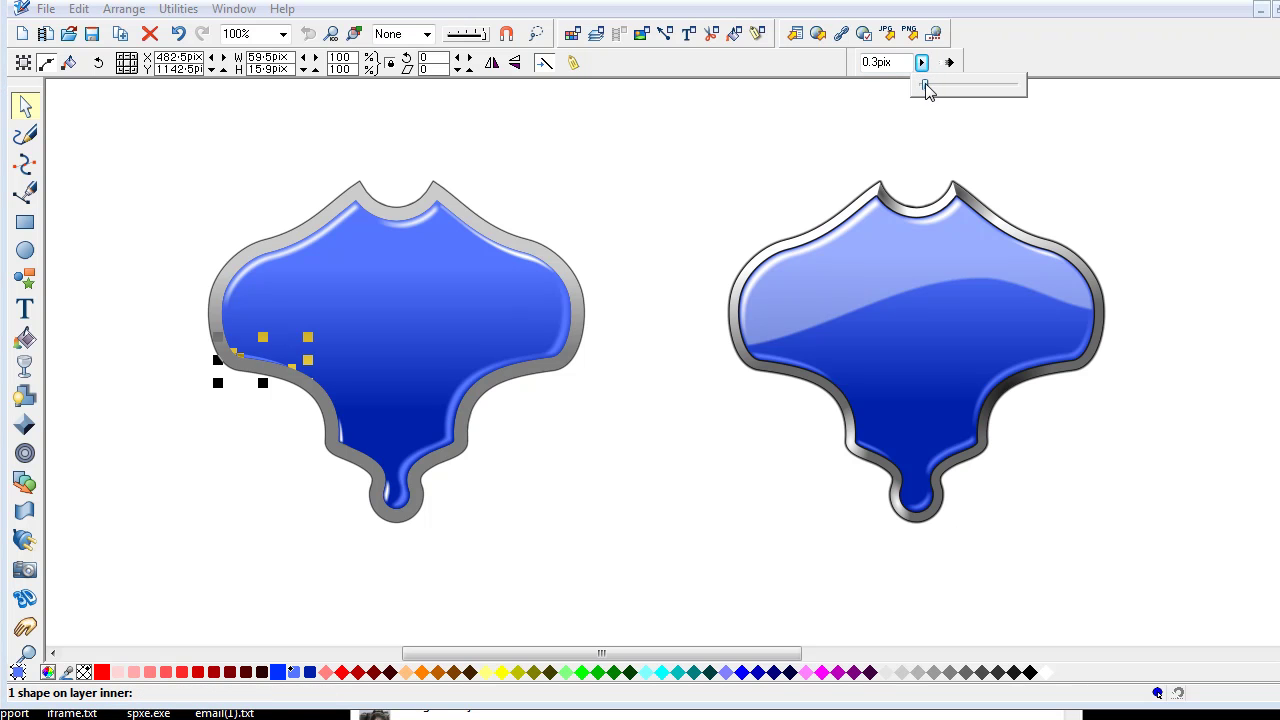
click(716, 155)
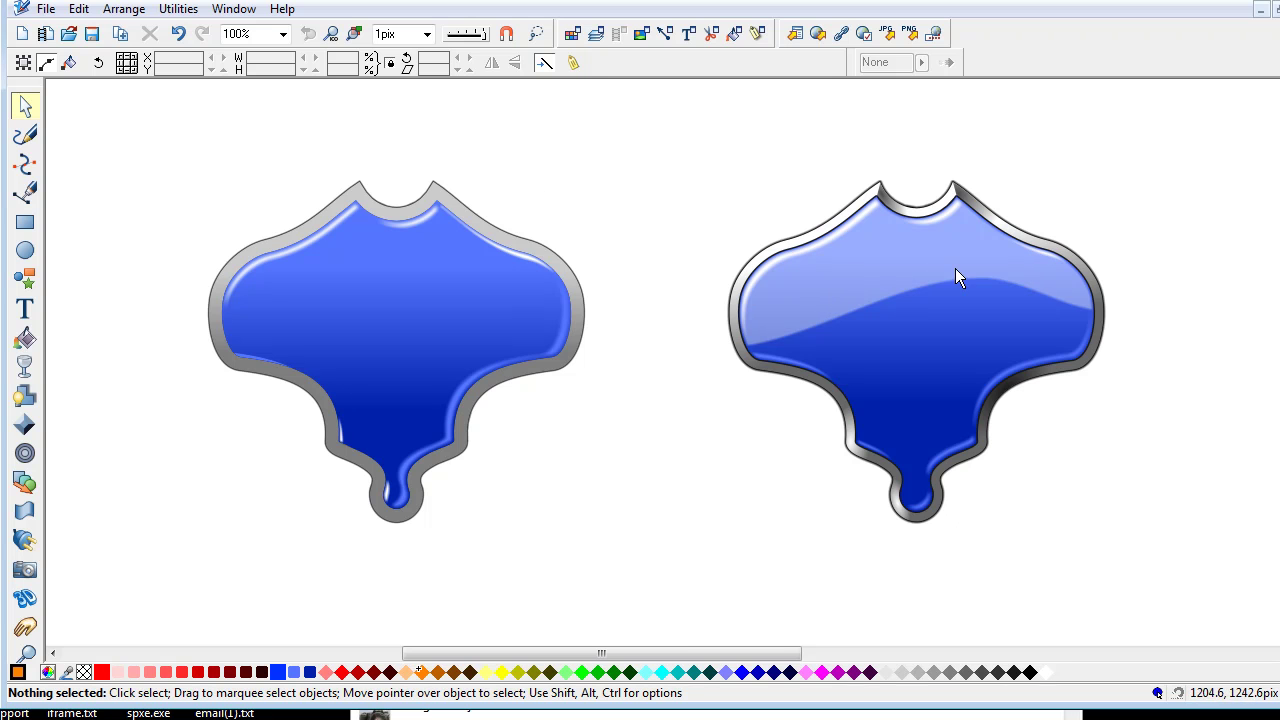
- Draw a two-segment line across the tile past both sides and bend both segments into curves
click(378, 320)
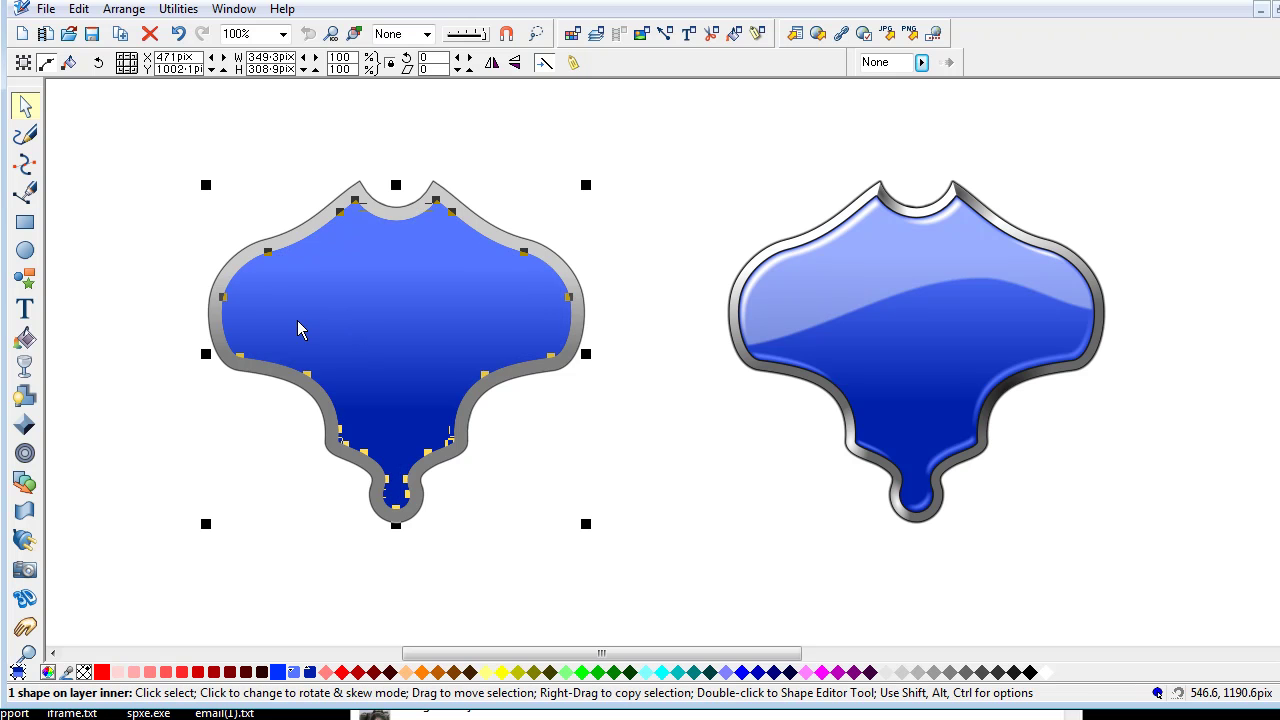
click(25, 163)
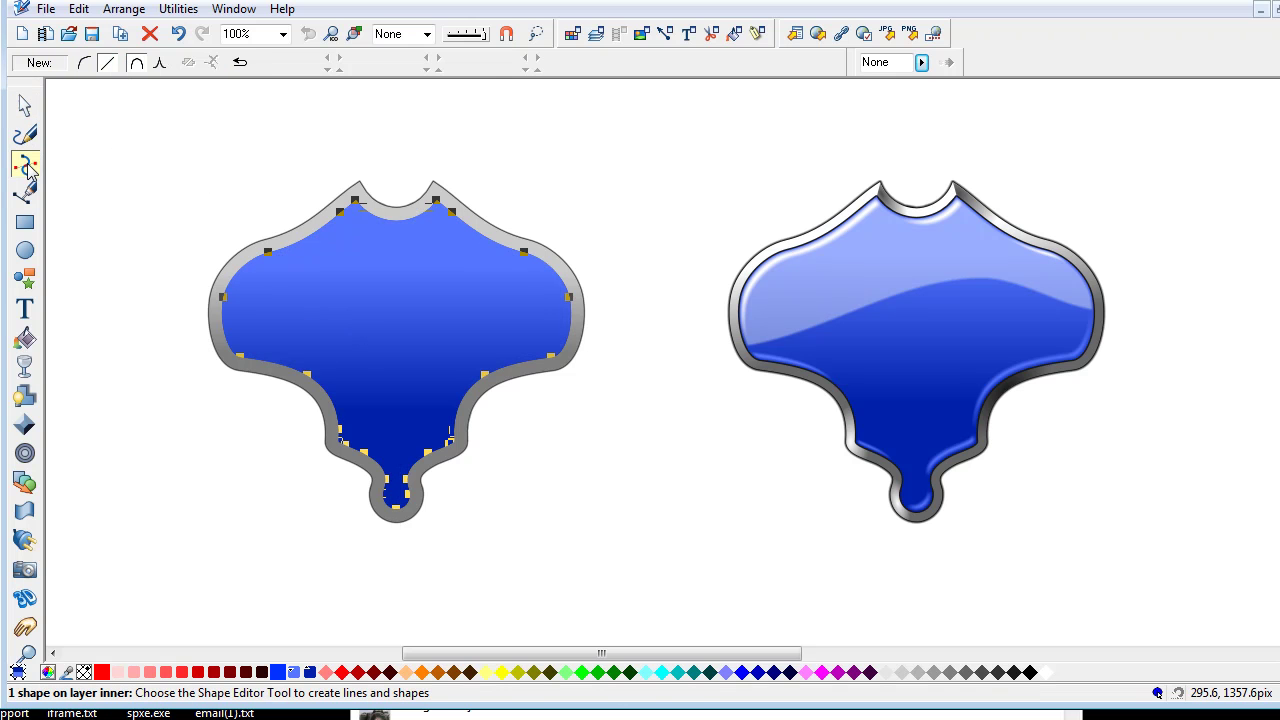
click(90, 385)
drag(143, 377, 379, 309)
drag(457, 323, 600, 314)
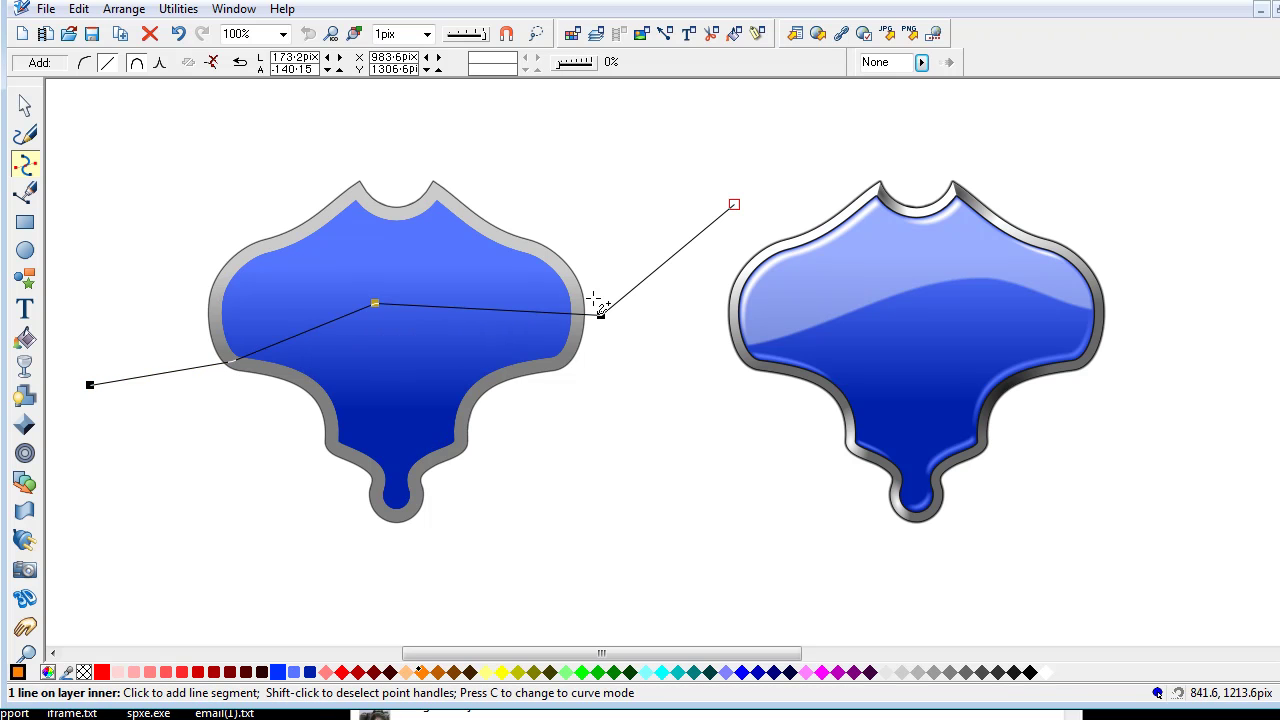
drag(305, 345, 305, 333)
drag(463, 320, 490, 300)
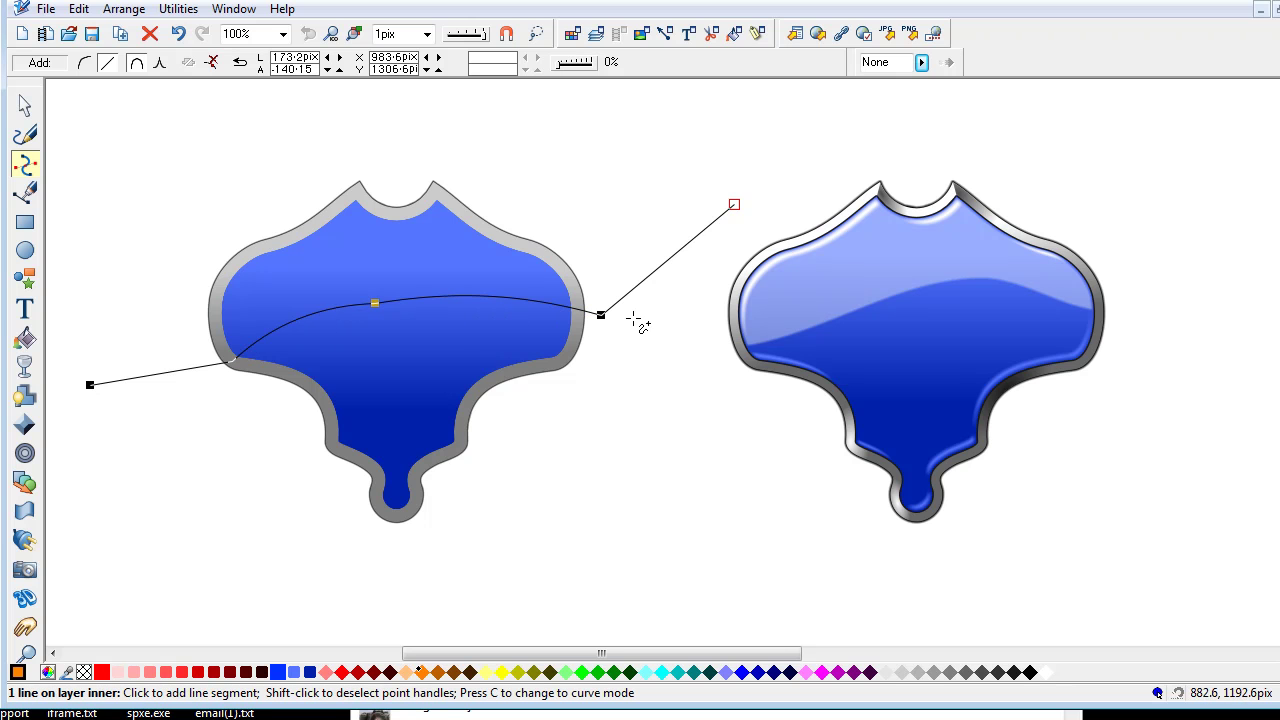
click(166, 226)
click(178, 33)
- Make all the wave curve's nodes smooth joins
click(602, 316)
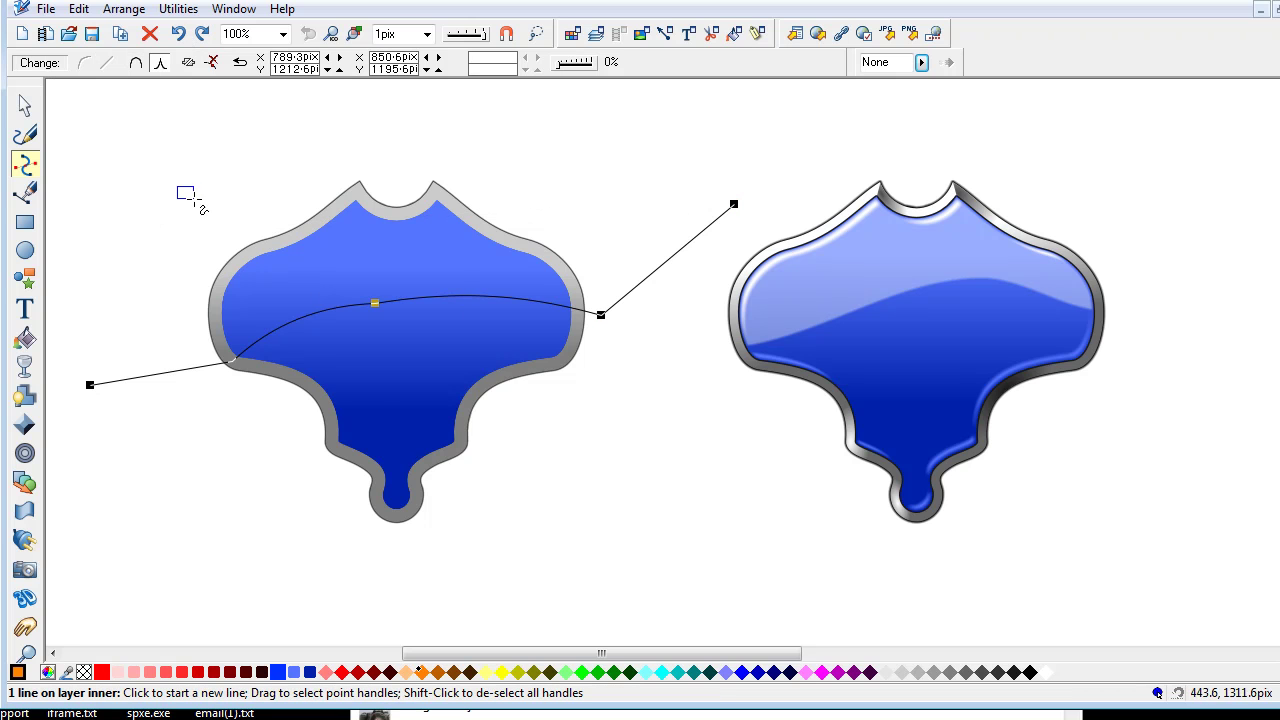
drag(178, 187, 630, 401)
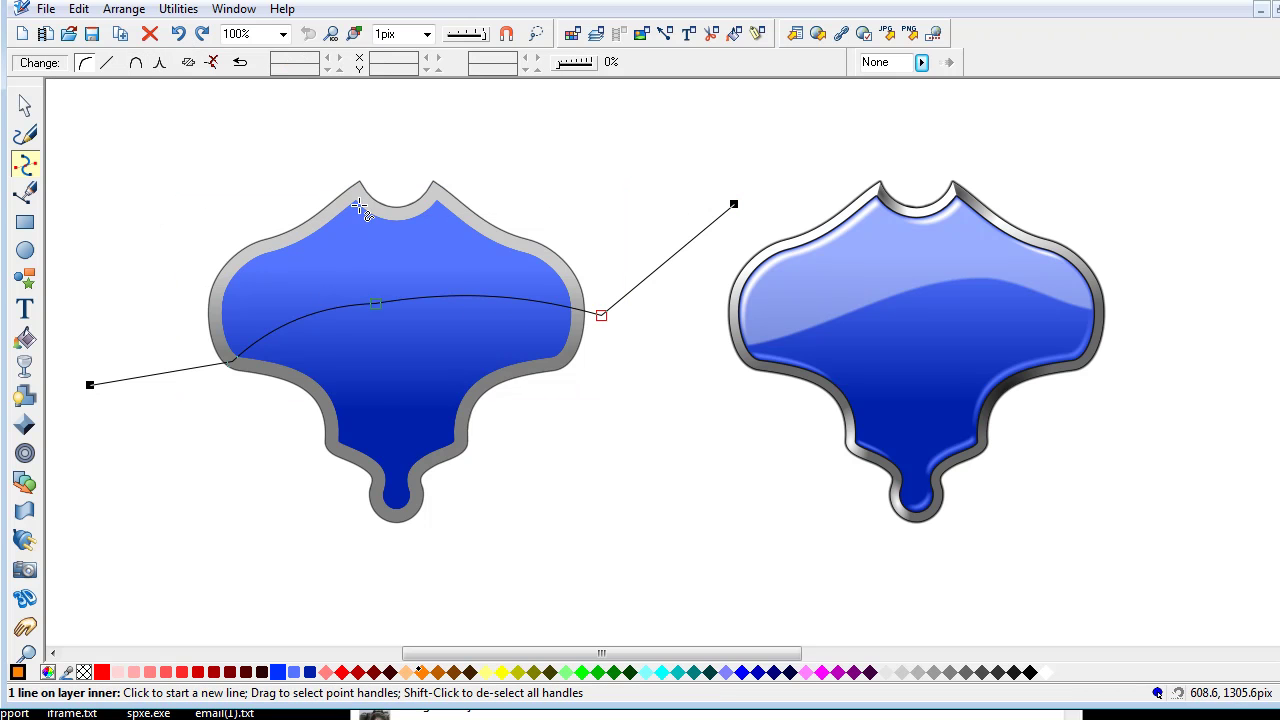
click(136, 66)
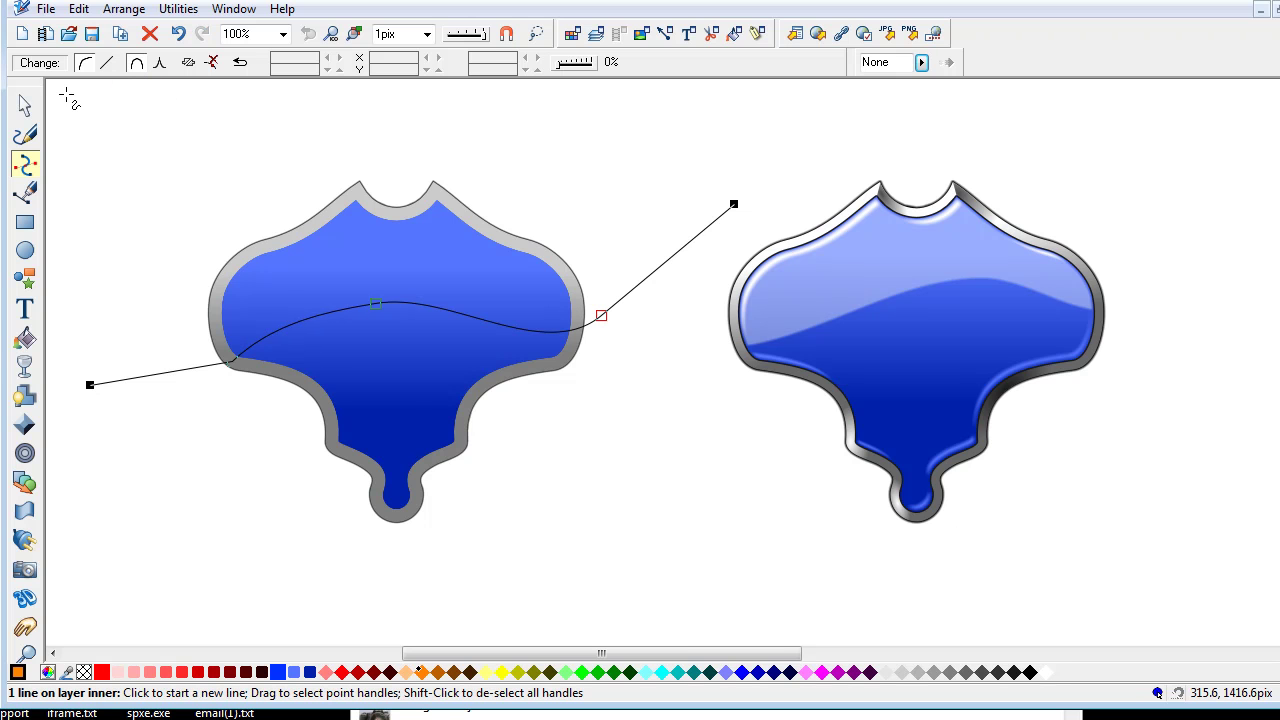
click(22, 102)
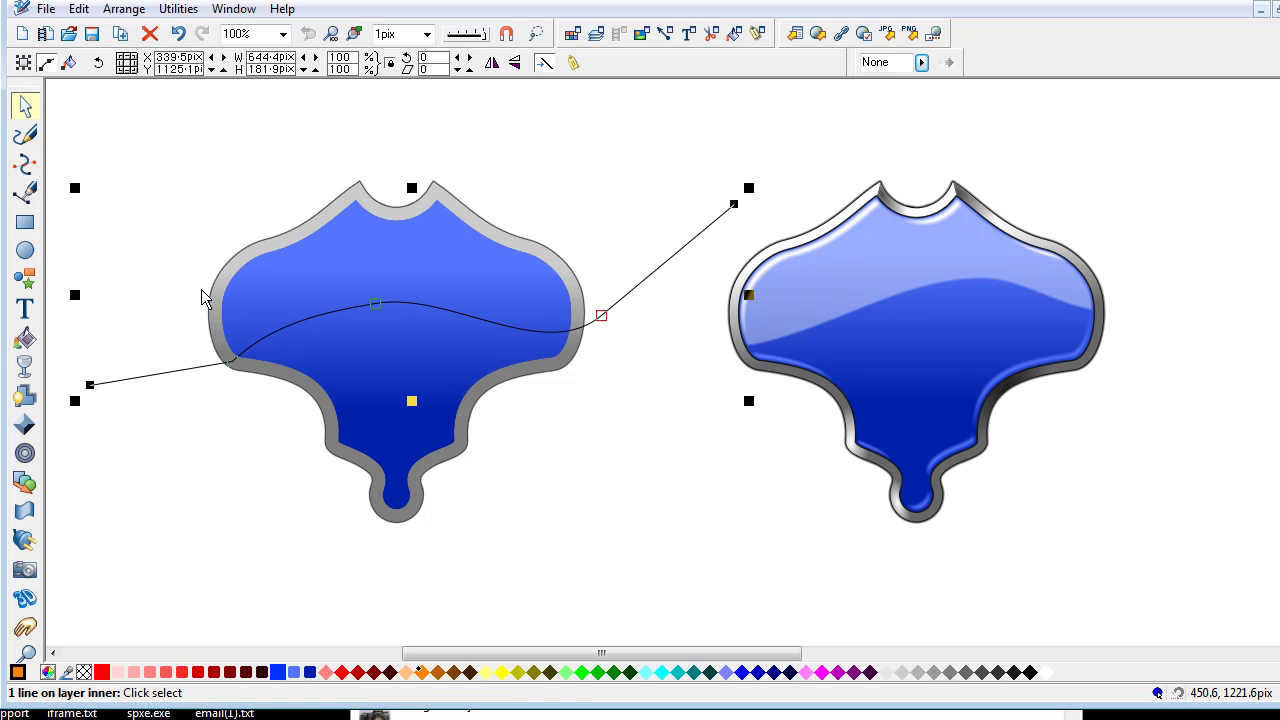
- Slice the inner blue shape with the wavy curve using Arrange > Combine shapes > Slice (cut) Shapes
shift+click(304, 292)
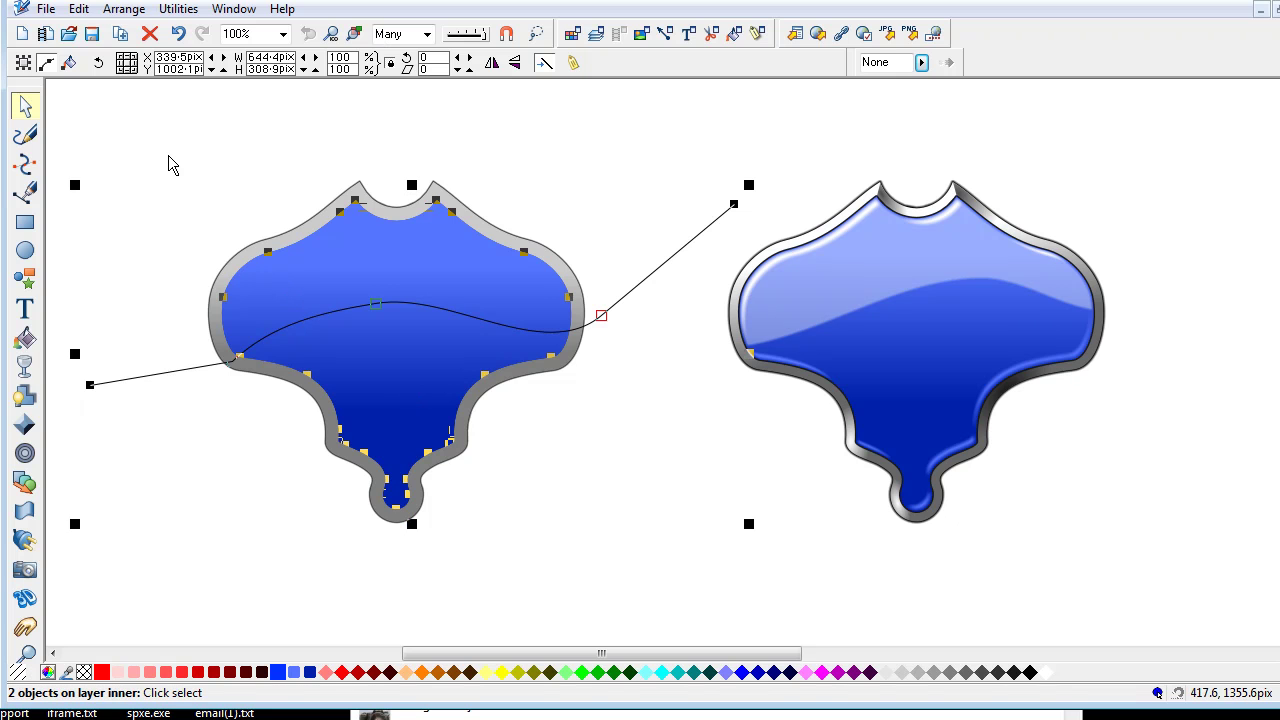
click(124, 9)
mouse_move(50, 358)
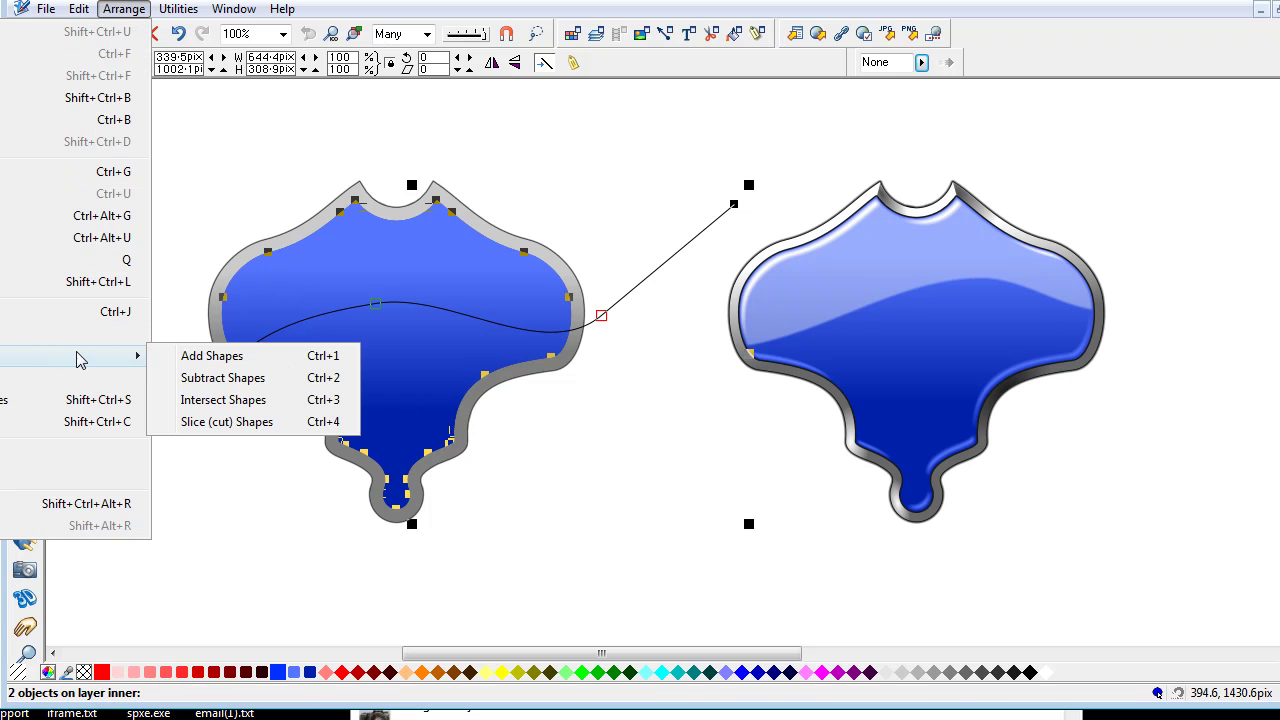
click(200, 421)
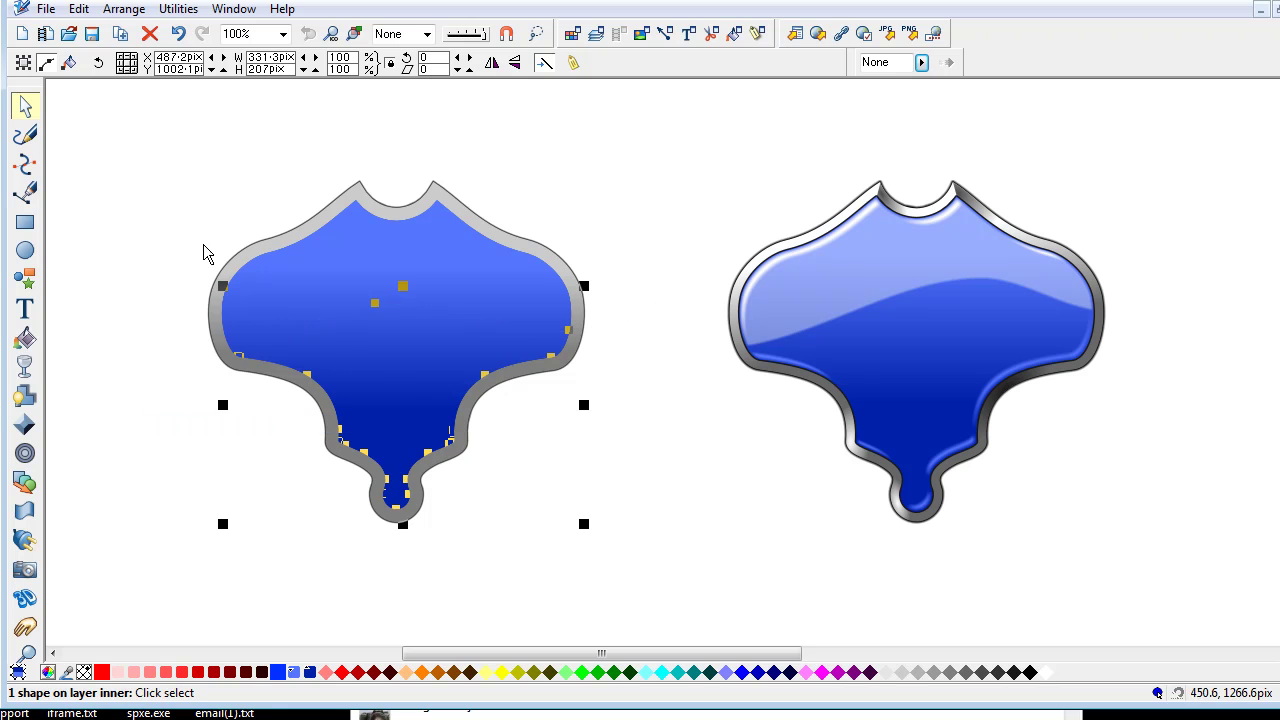
- Clear the selection and select the upper piece above the wave
click(375, 367)
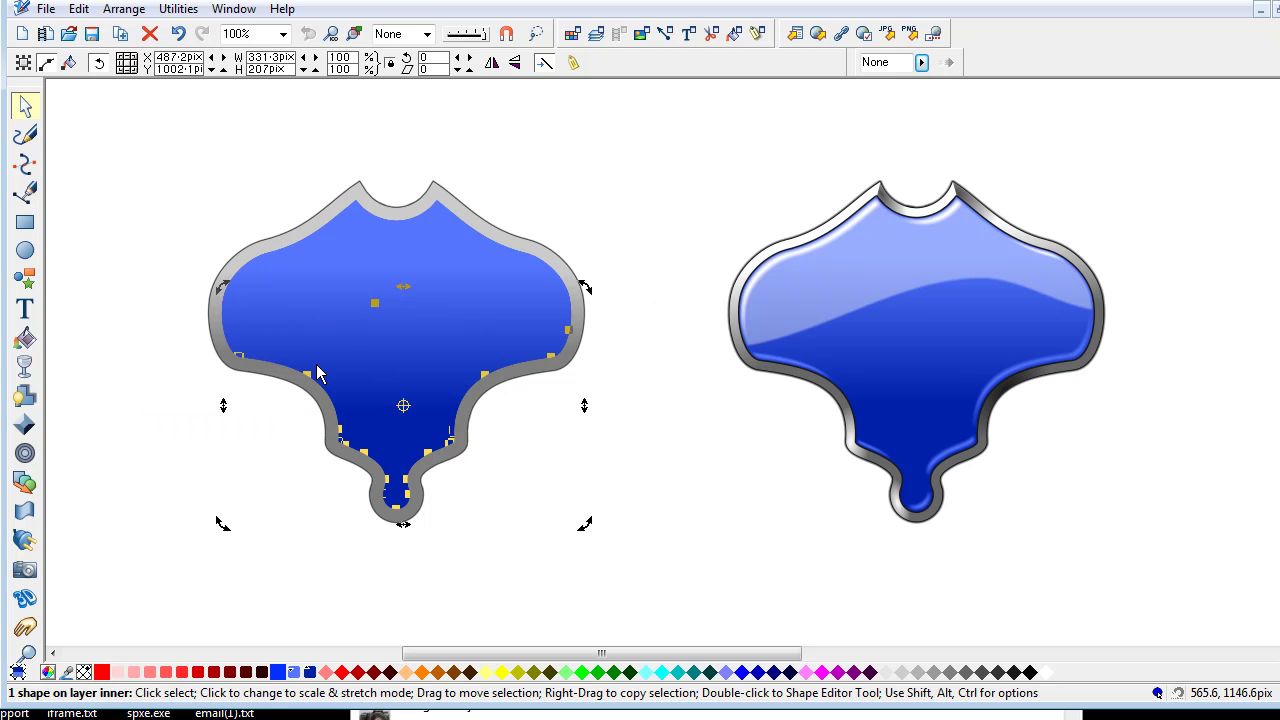
key(Escape)
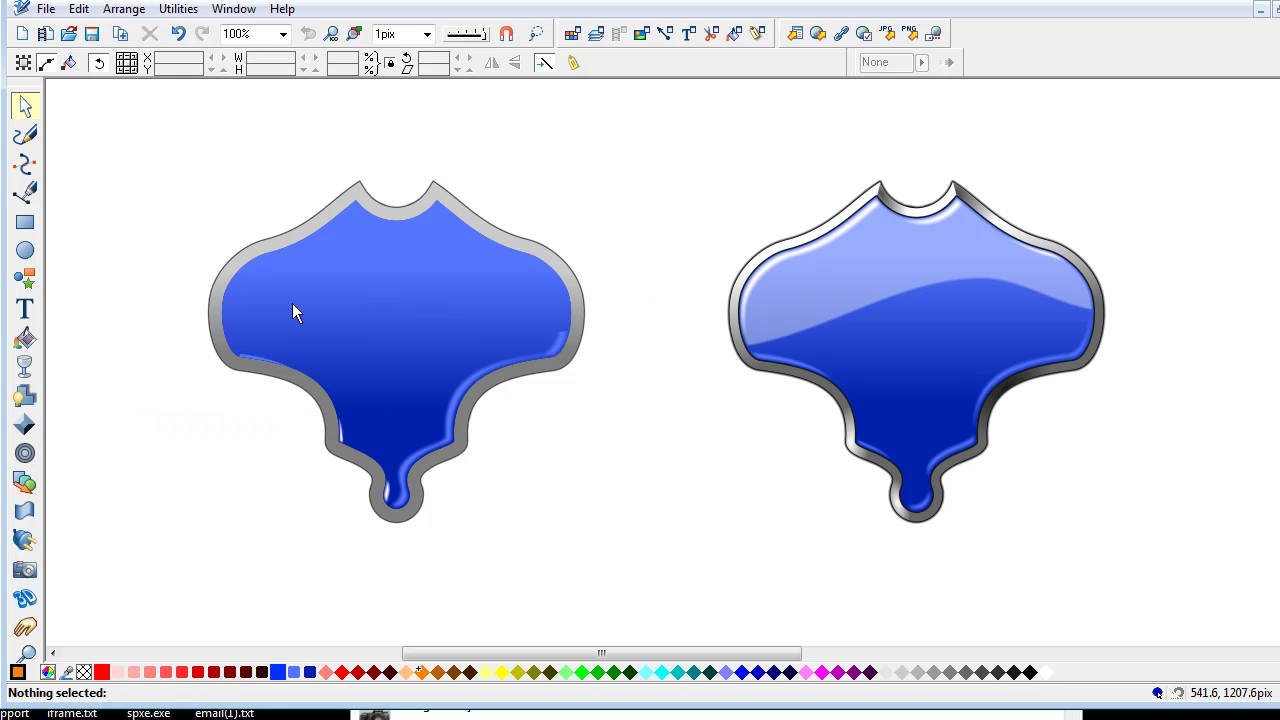
click(298, 302)
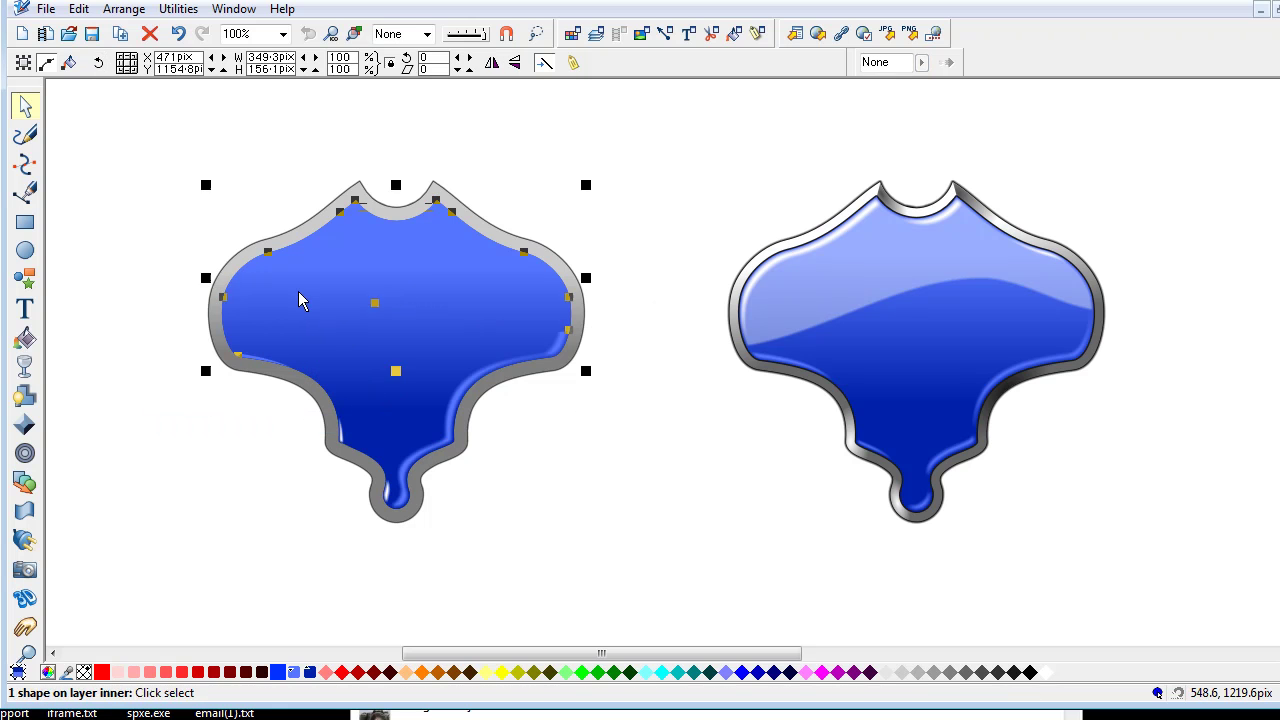
- Fill the upper piece white and give it flat Lighten transparency at 78%
click(1050, 675)
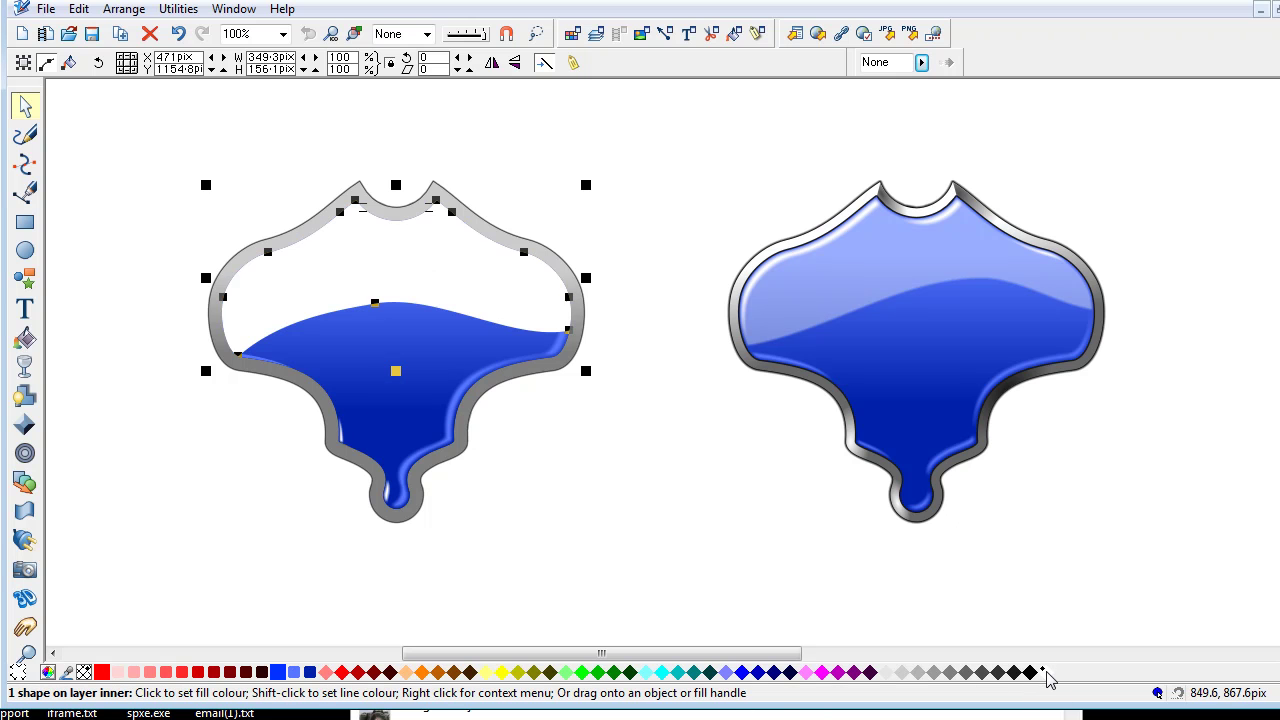
click(25, 367)
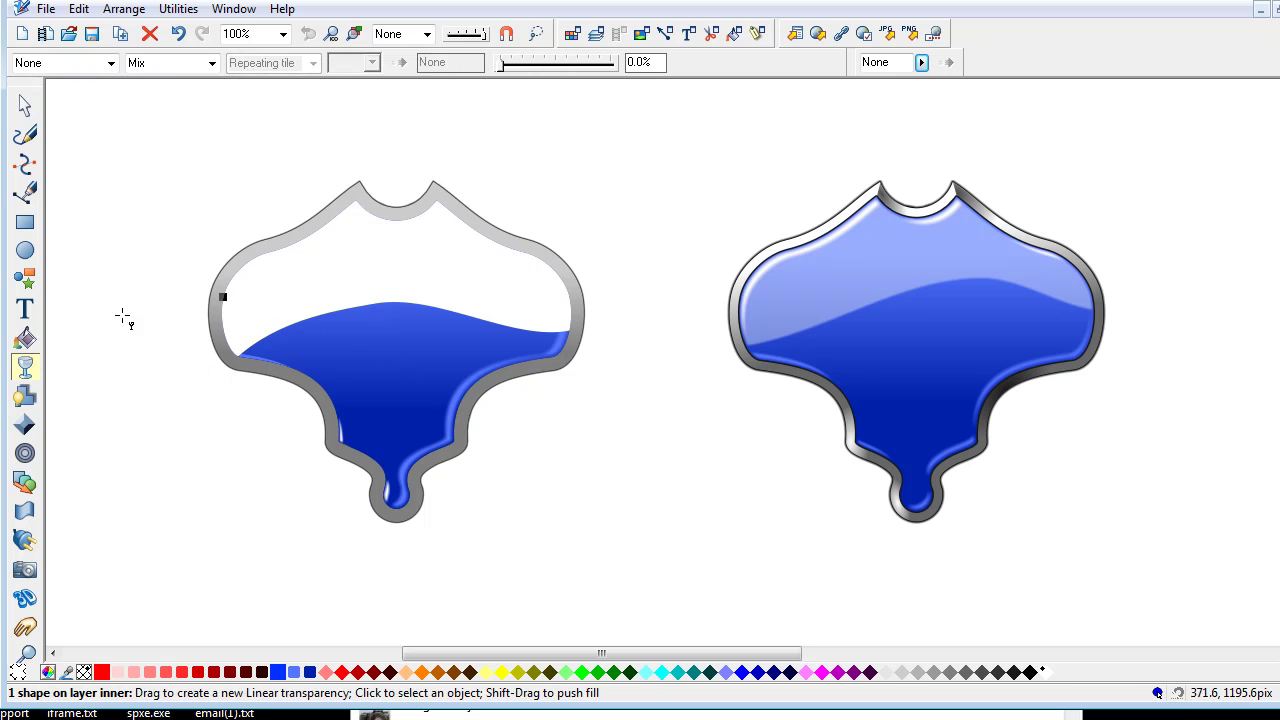
click(212, 63)
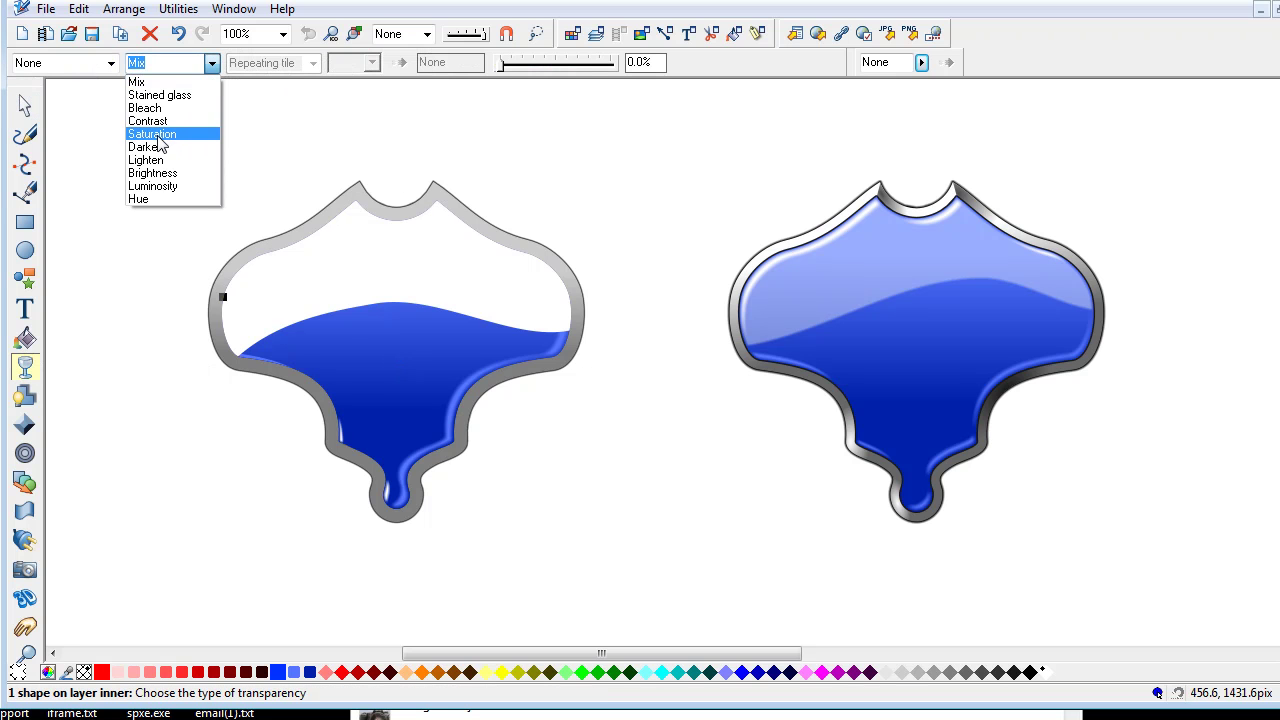
click(150, 163)
drag(503, 65, 581, 74)
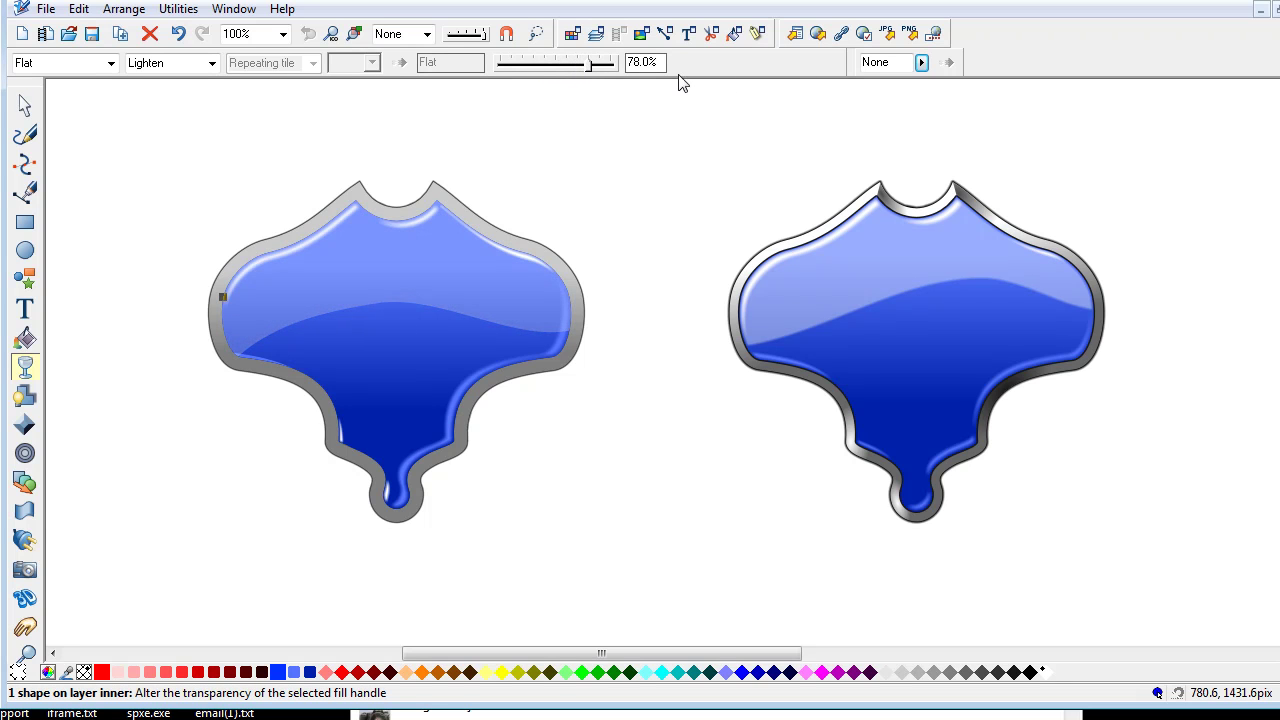